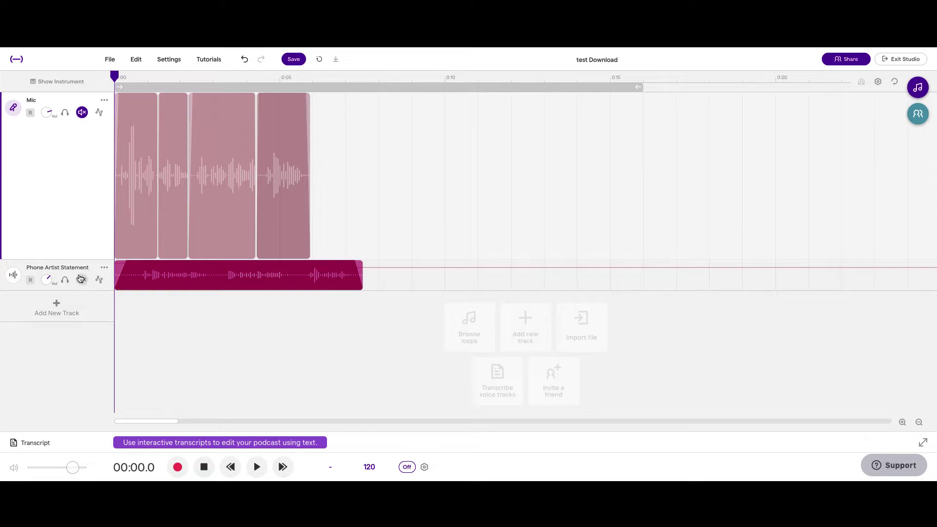
# Select and enlarge the Phone Artist Statement track, and open its instrument and effects settings.
pyautogui.click(71, 272)
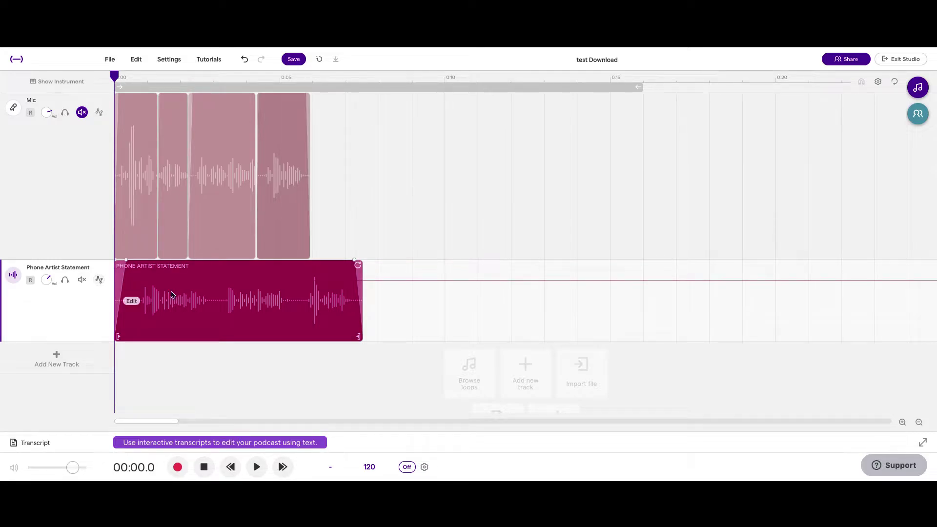
pyautogui.moveTo(398, 295); pyautogui.dragTo(380, 309)
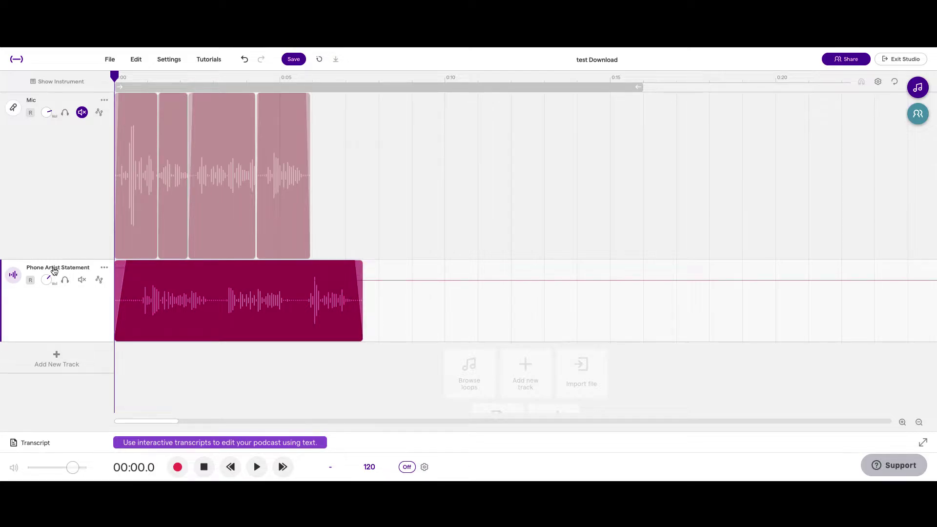
pyautogui.click(9, 278)
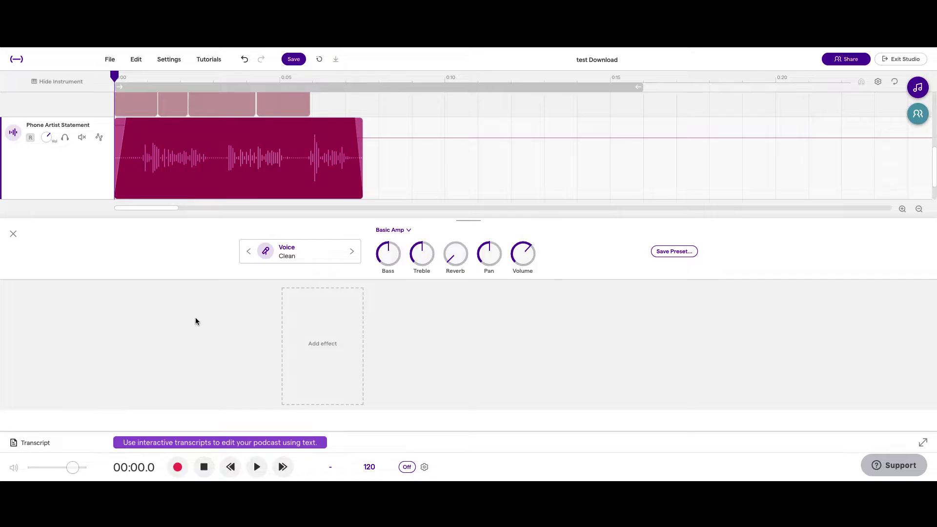
# Apply the Telephone voice preset to the Phone Artist Statement track.
pyautogui.click(310, 261)
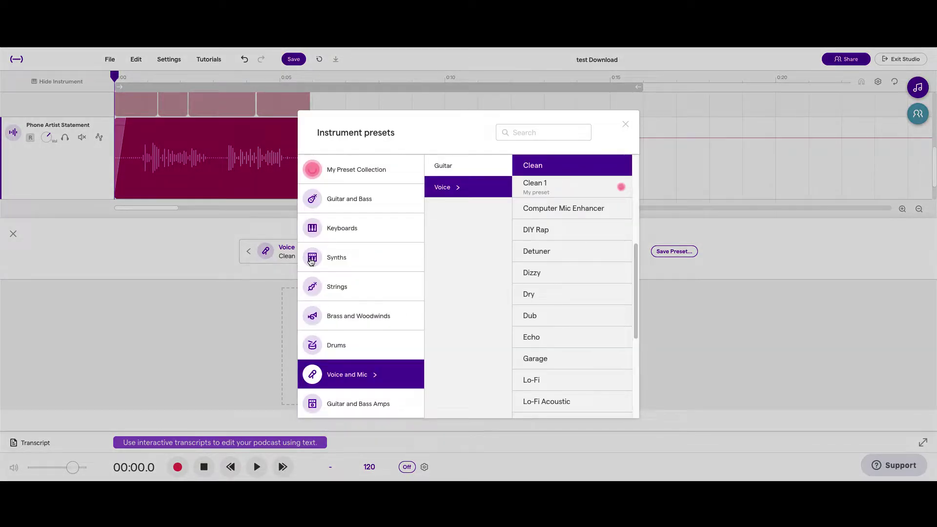
pyautogui.scroll(-5, 527, 307)
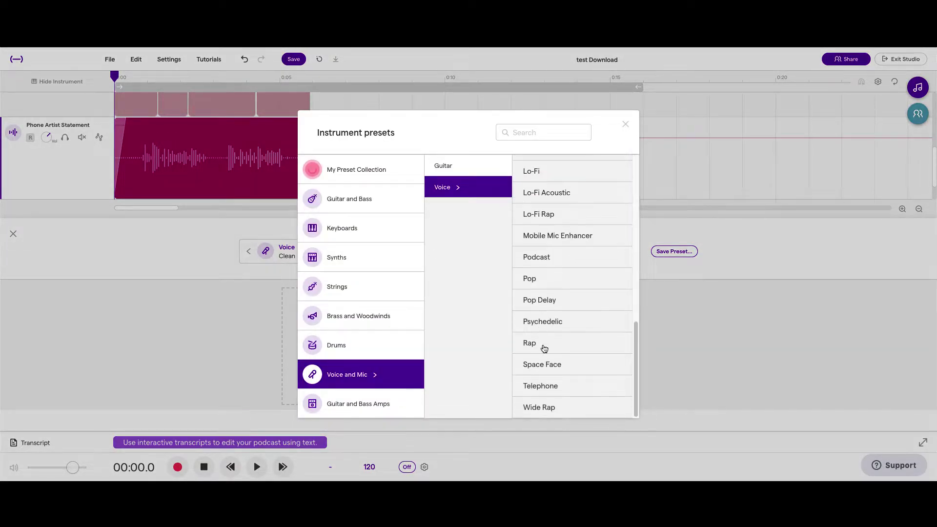
pyautogui.scroll(10, 544, 341)
pyautogui.scroll(-4, 548, 339)
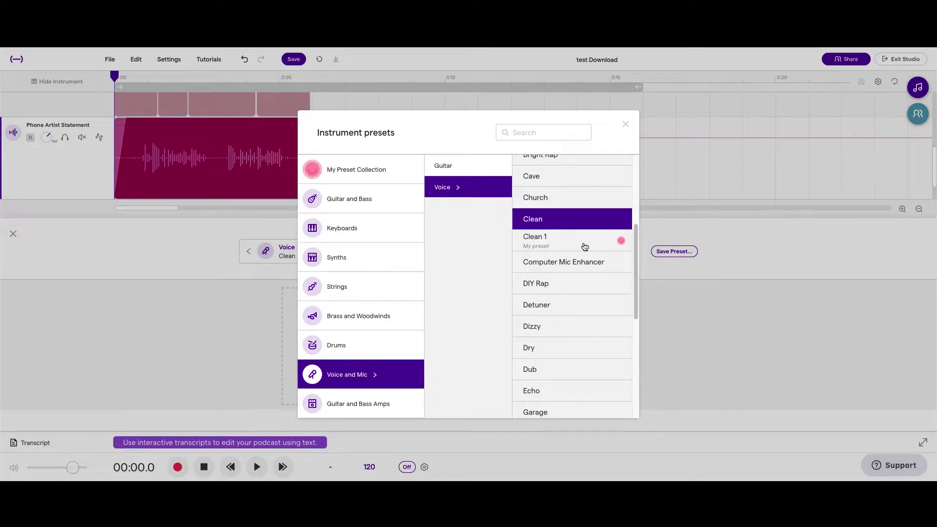
pyautogui.scroll(-1, 578, 298)
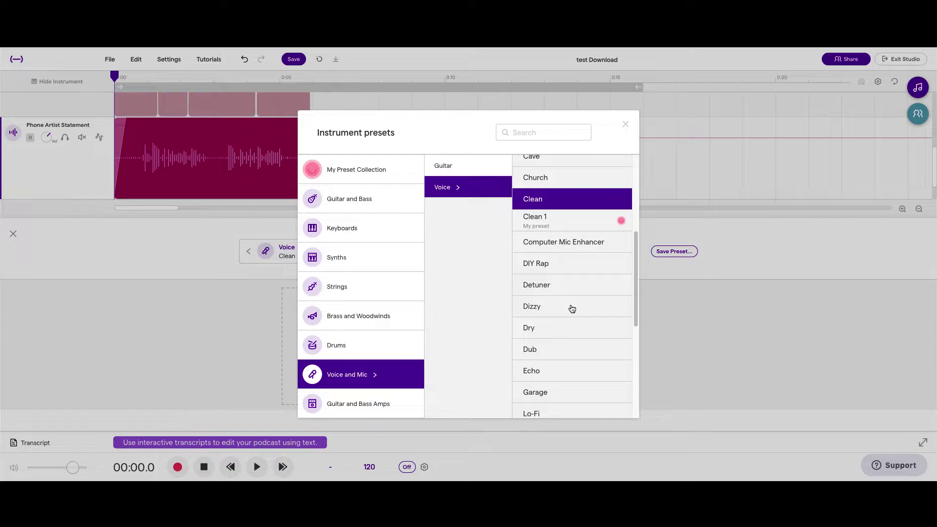
pyautogui.scroll(-2, 572, 309)
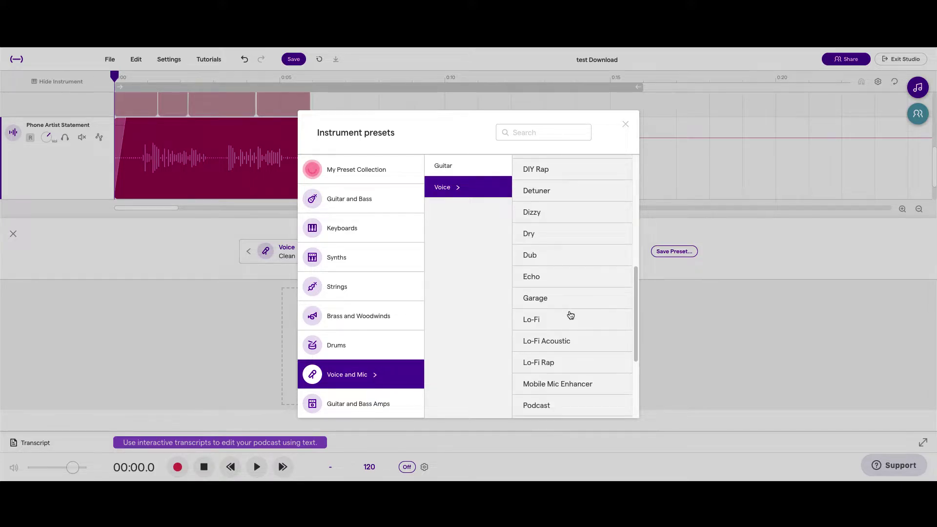
pyautogui.scroll(-2, 569, 318)
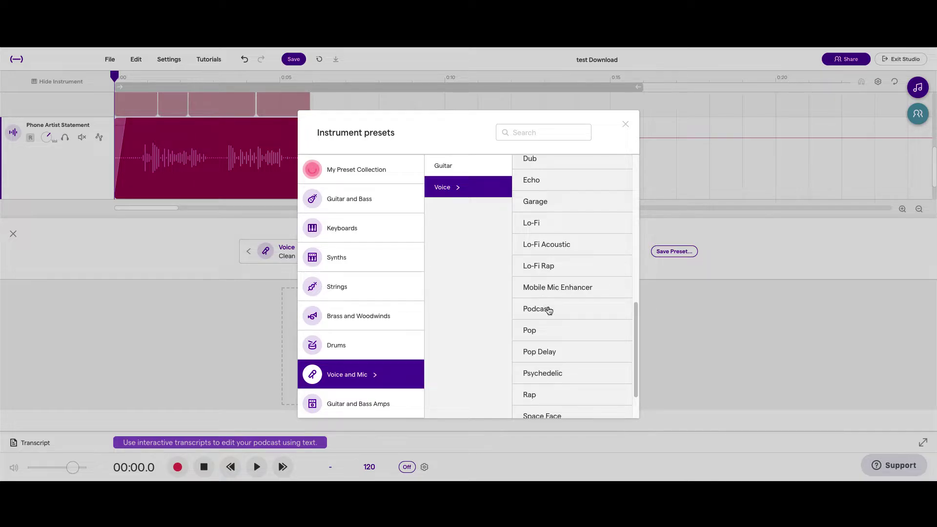
pyautogui.scroll(-1, 549, 311)
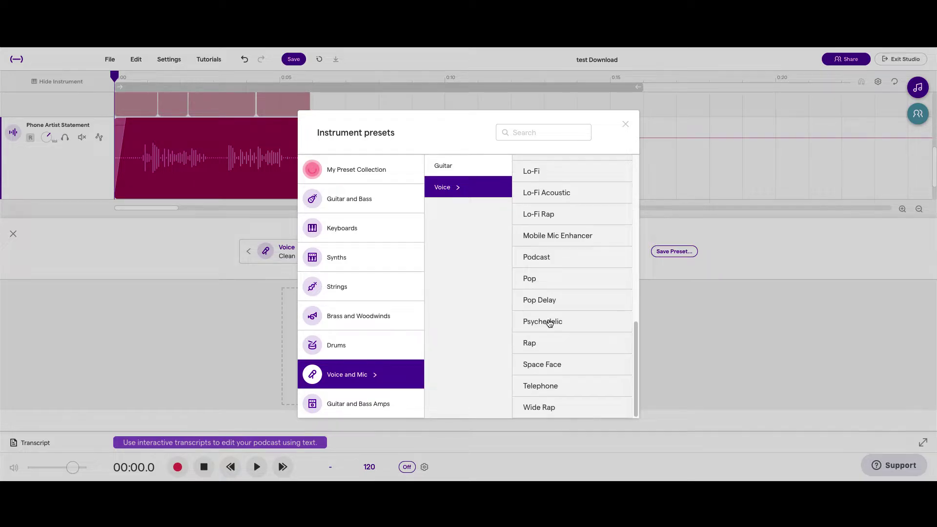
pyautogui.click(543, 389)
pyautogui.click(626, 124)
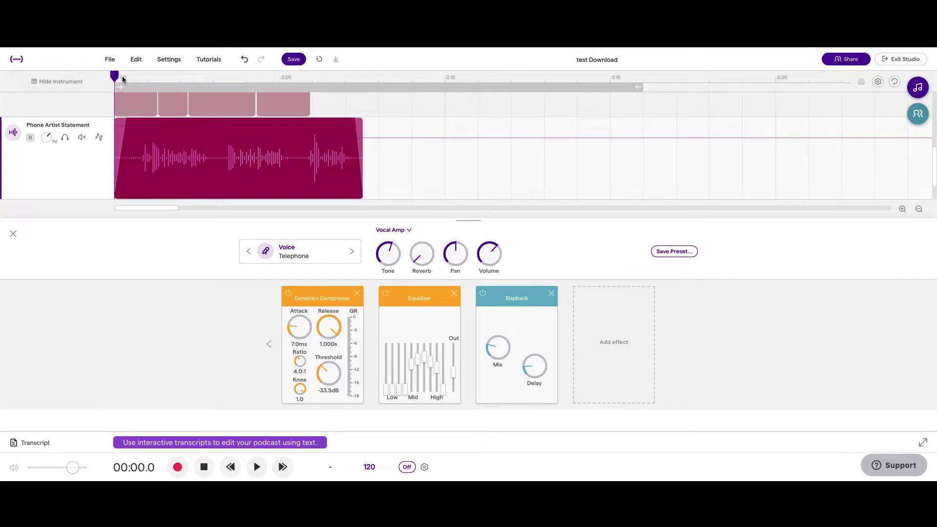
# Listen to the recording with the Telephone preset and return the playhead to the start.
pyautogui.press('space')
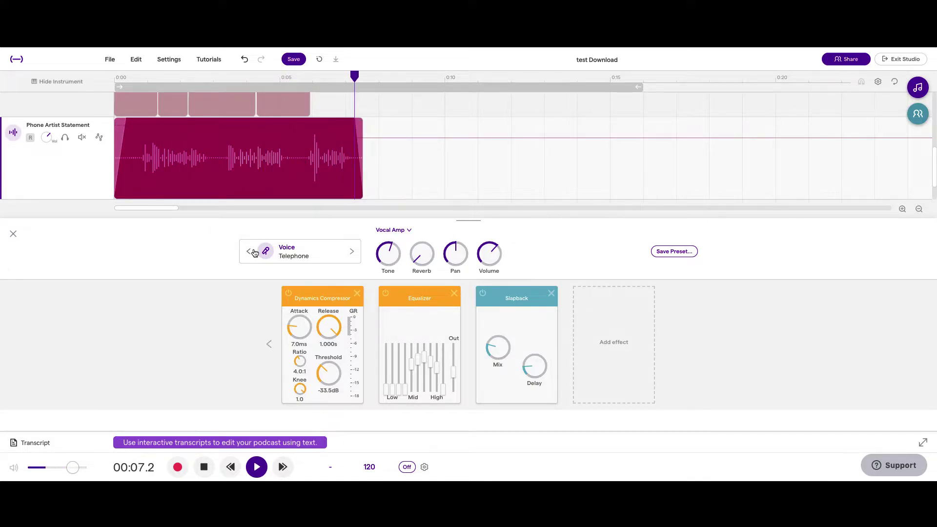
pyautogui.press('space')
pyautogui.moveTo(123, 77); pyautogui.dragTo(95, 81)
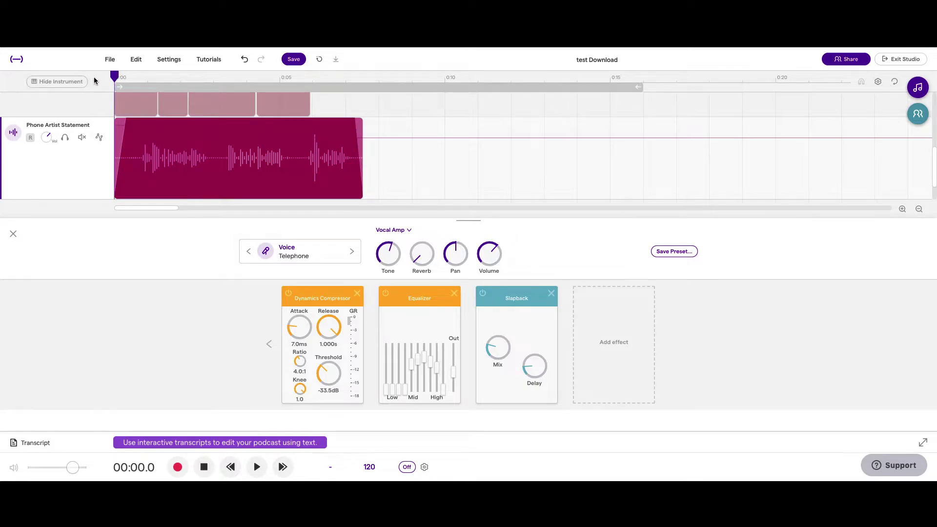
# Switch the track to the Dizzy voice preset and play the recording to hear it.
pyautogui.click(276, 255)
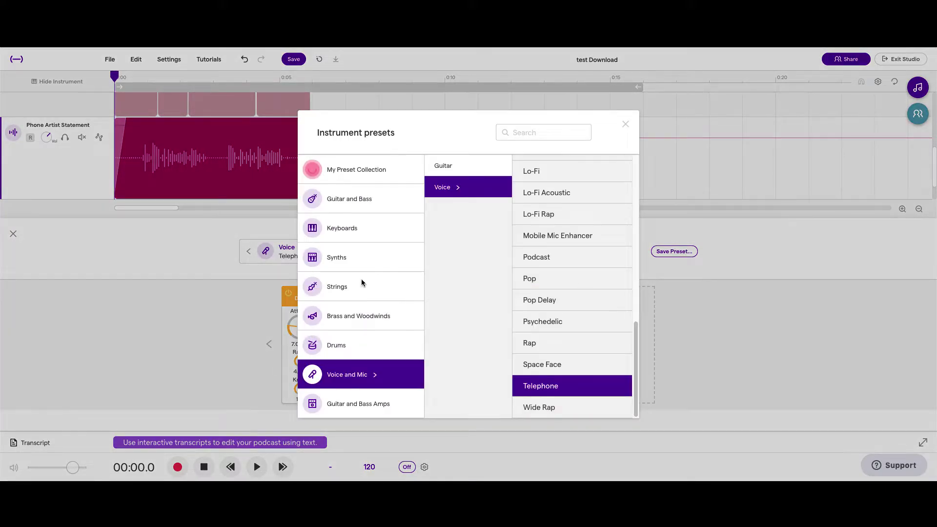
pyautogui.scroll(10, 565, 345)
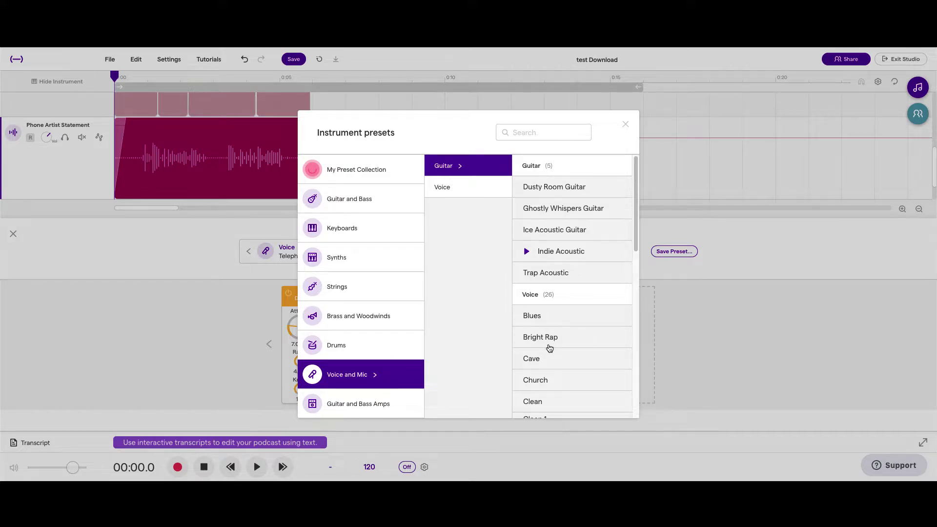
pyautogui.scroll(-3, 548, 366)
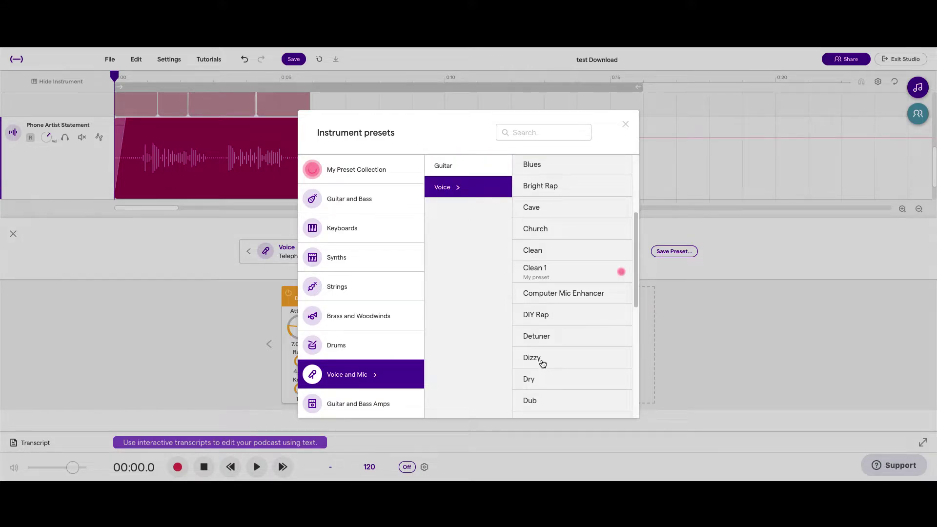
pyautogui.click(542, 360)
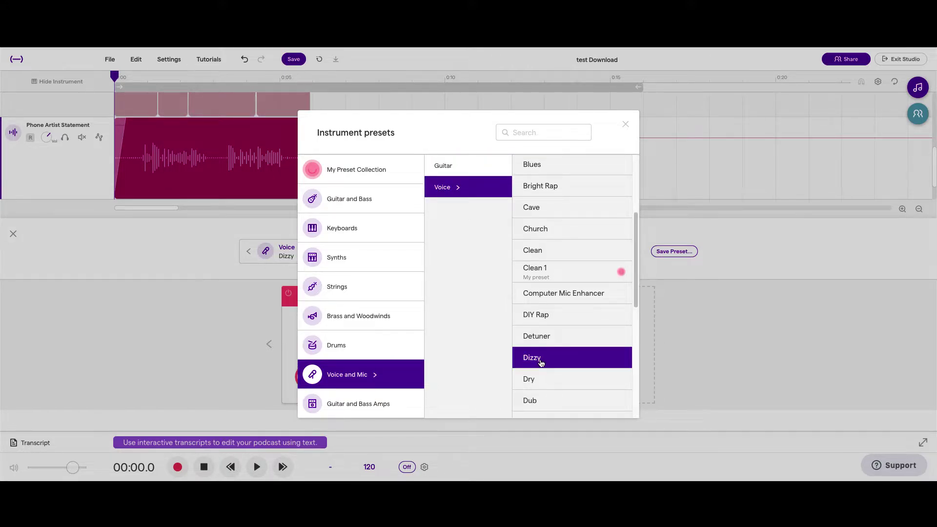
pyautogui.click(625, 124)
pyautogui.press('space')
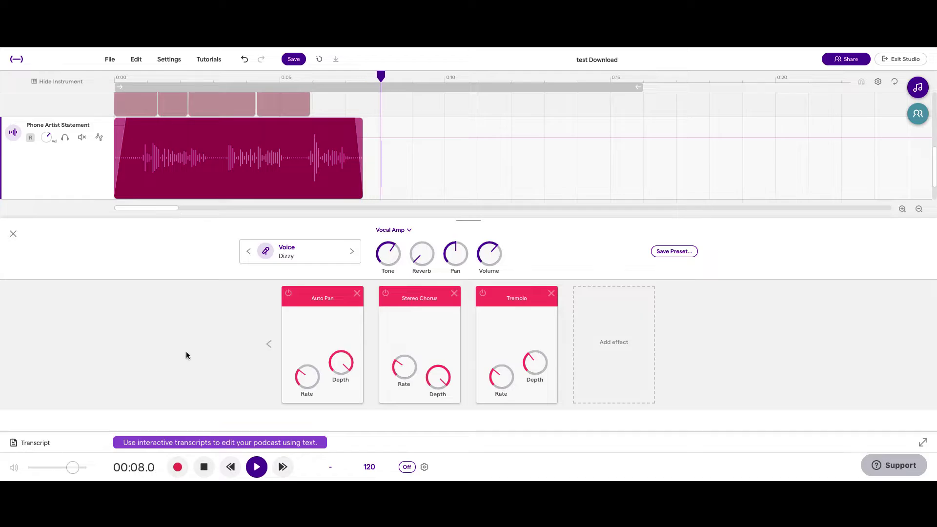
# Apply the Mobile Mic Enhancer voice preset to the Phone Artist Statement track.
pyautogui.click(276, 257)
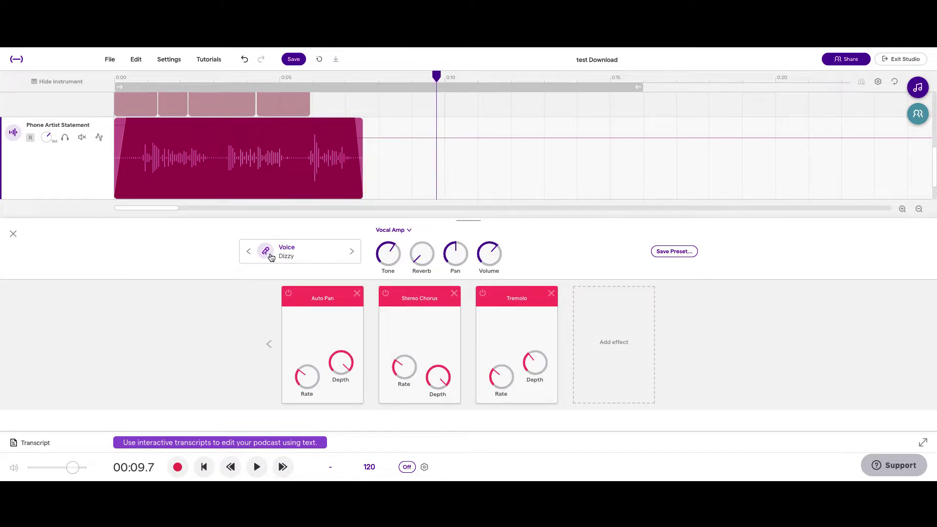
pyautogui.scroll(-5, 585, 272)
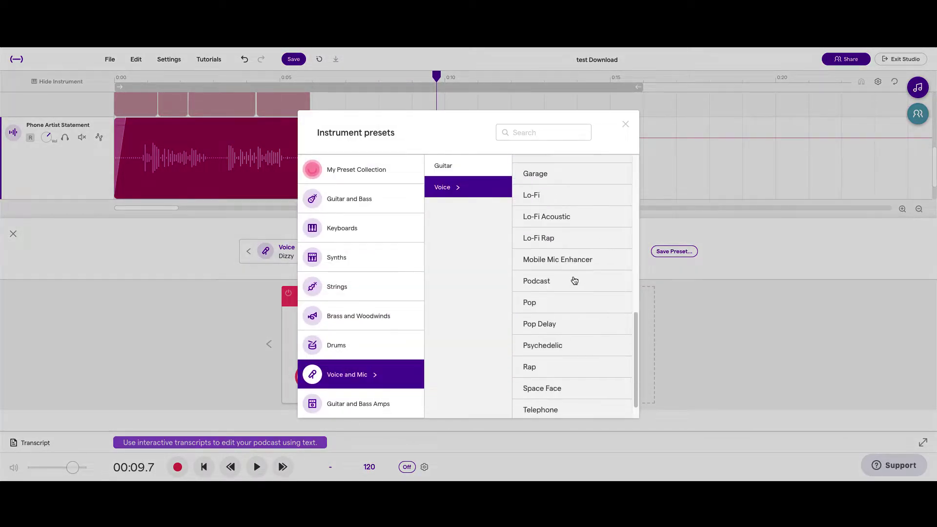
pyautogui.scroll(9, 561, 288)
pyautogui.scroll(1, 559, 296)
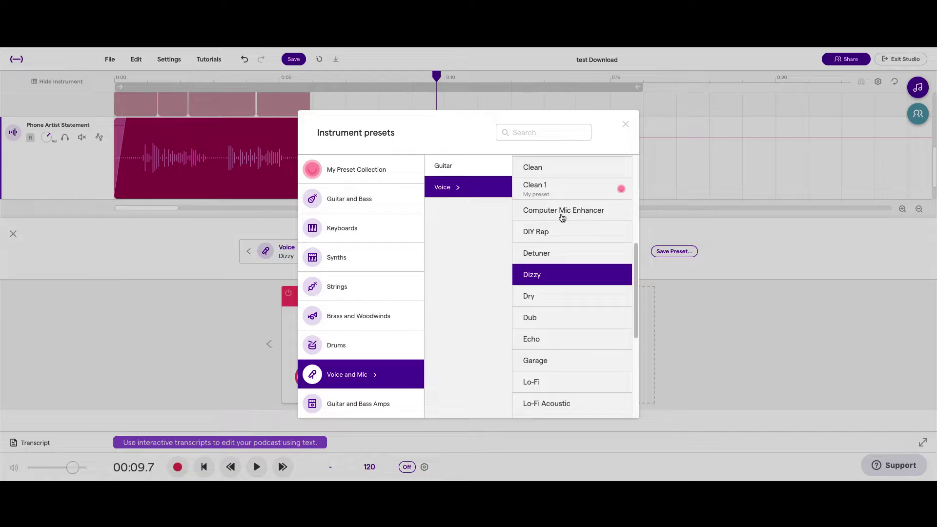
pyautogui.scroll(-3, 562, 217)
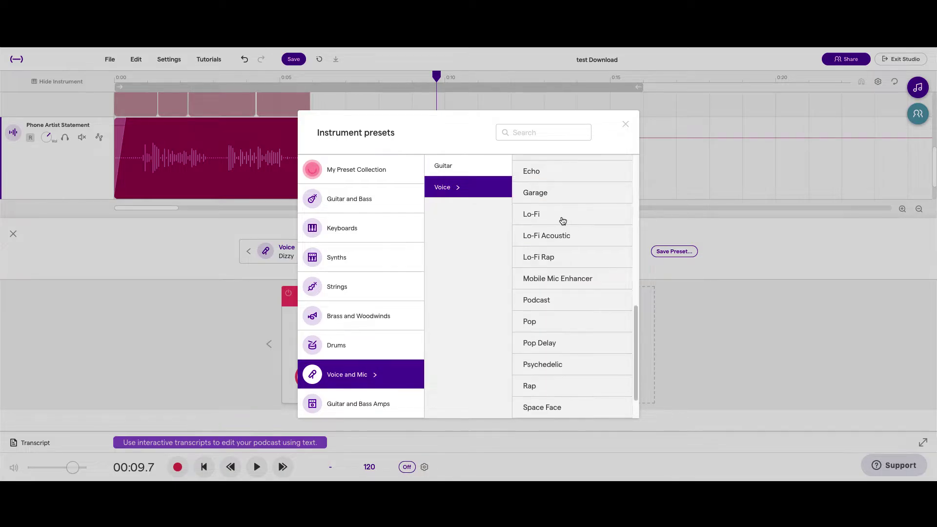
pyautogui.click(562, 282)
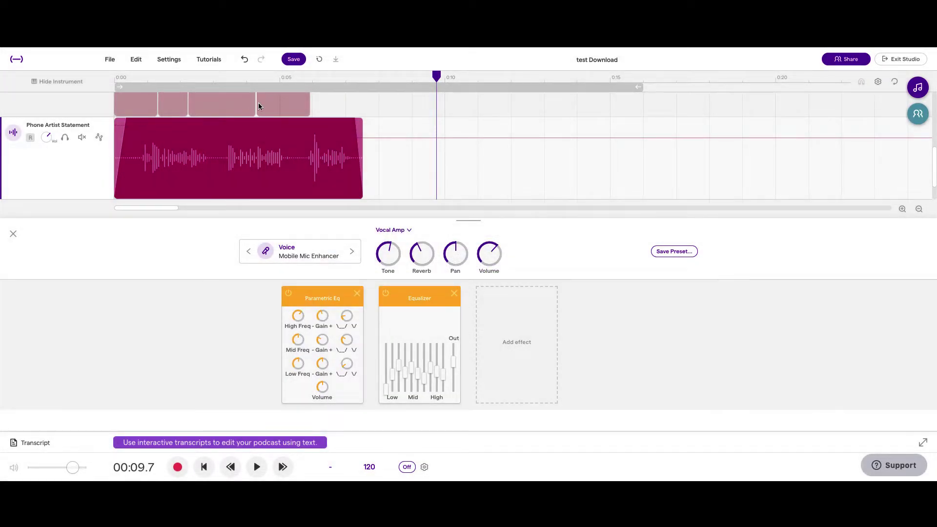
# Play the recording from the start with the Mobile Mic Enhancer preset and stop playback.
pyautogui.moveTo(431, 78); pyautogui.dragTo(69, 108)
pyautogui.press('space')
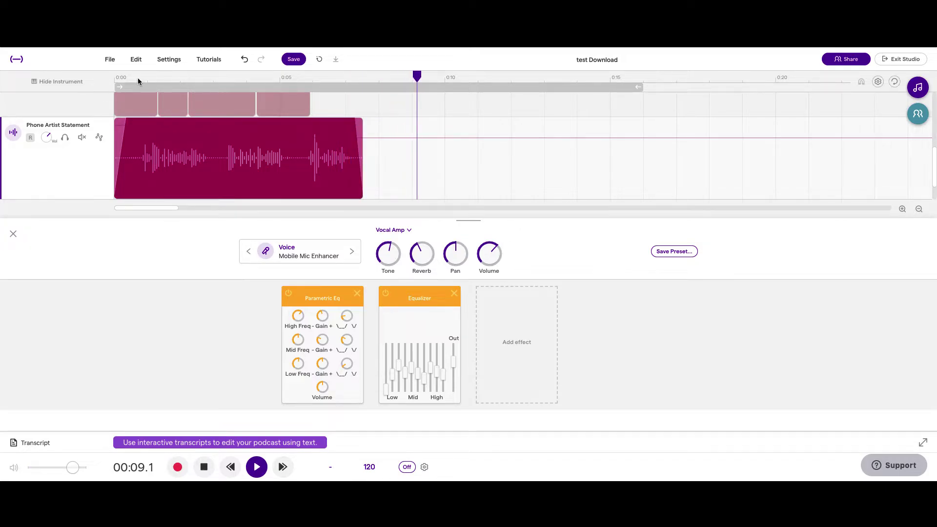
pyautogui.click(122, 77)
pyautogui.press('space')
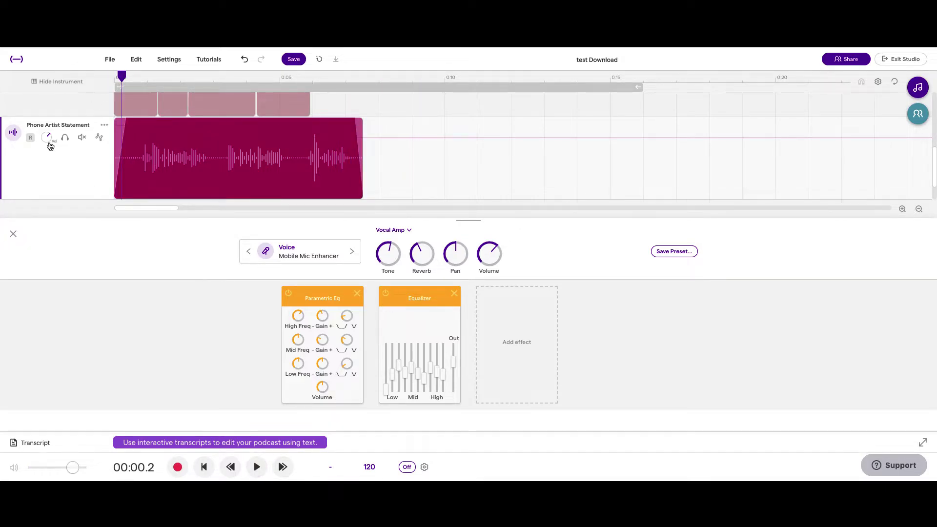
# Return the playhead to 0:00 and turn the Vocal Amp reverb down to its minimum.
pyautogui.moveTo(122, 76); pyautogui.dragTo(115, 79)
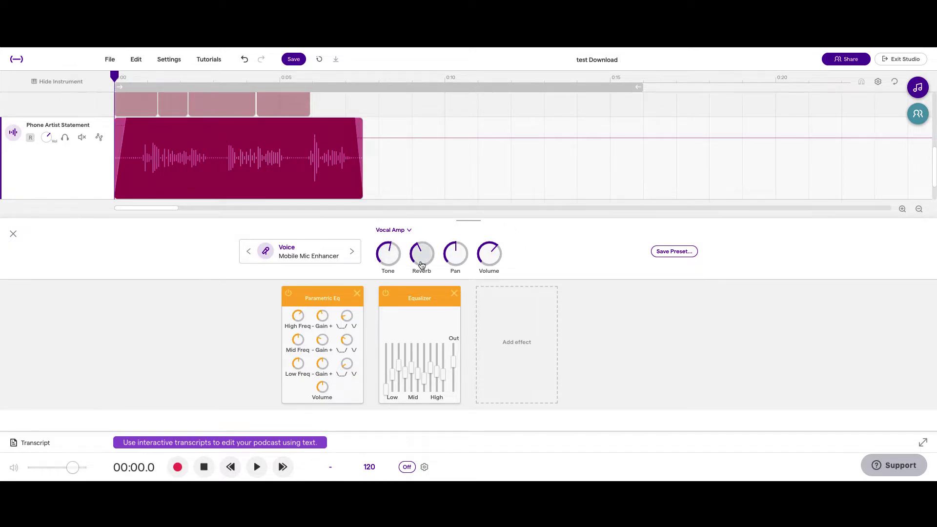
pyautogui.moveTo(422, 253); pyautogui.dragTo(428, 339)
# Look through the Voice and Mic presets and close the preset browser without picking another one.
pyautogui.click(308, 251)
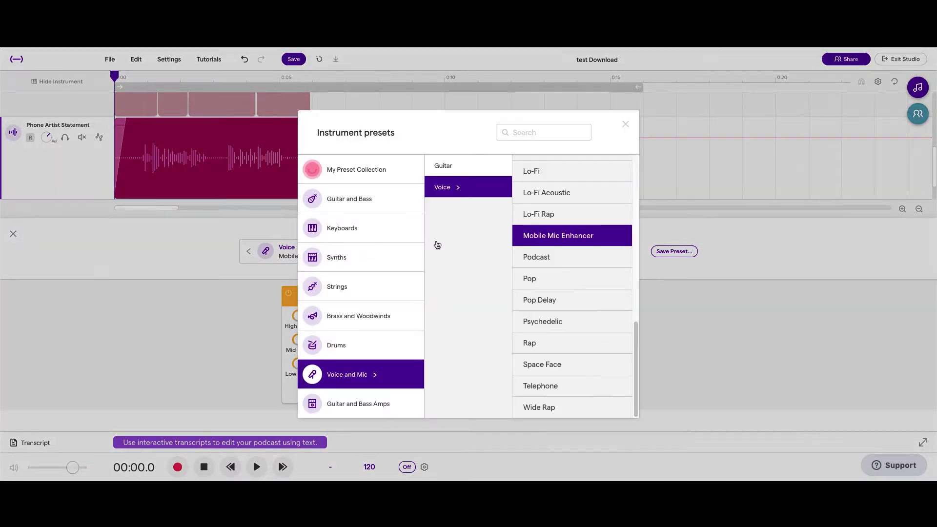
pyautogui.scroll(5, 541, 293)
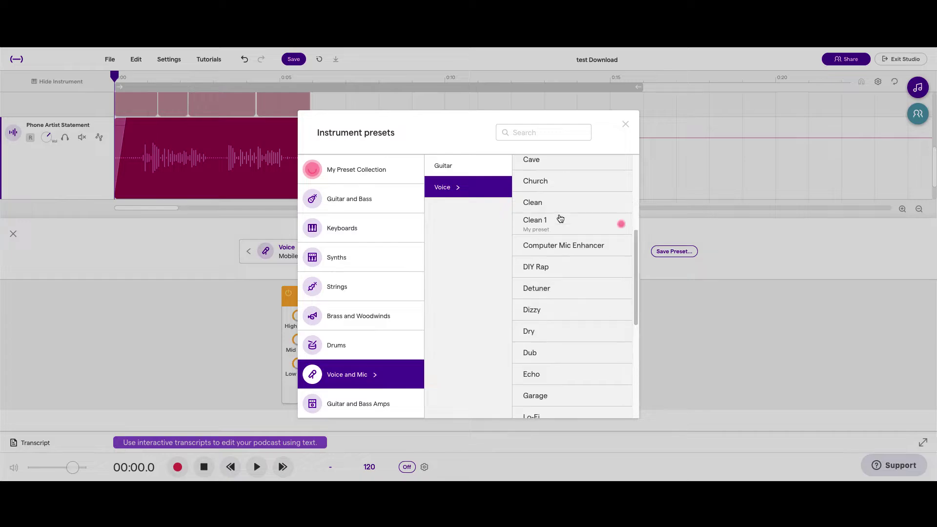
pyautogui.scroll(4, 539, 223)
pyautogui.scroll(-9, 540, 249)
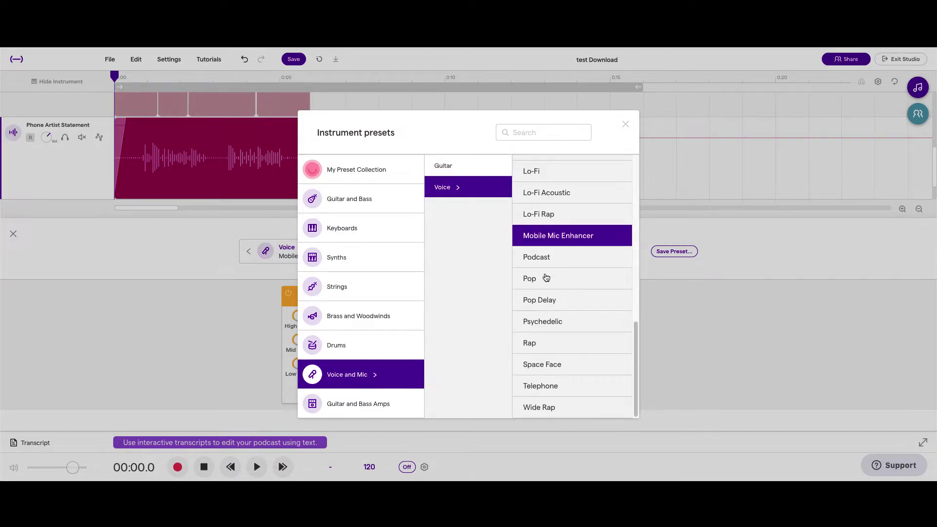
pyautogui.scroll(1, 547, 276)
pyautogui.scroll(8, 551, 287)
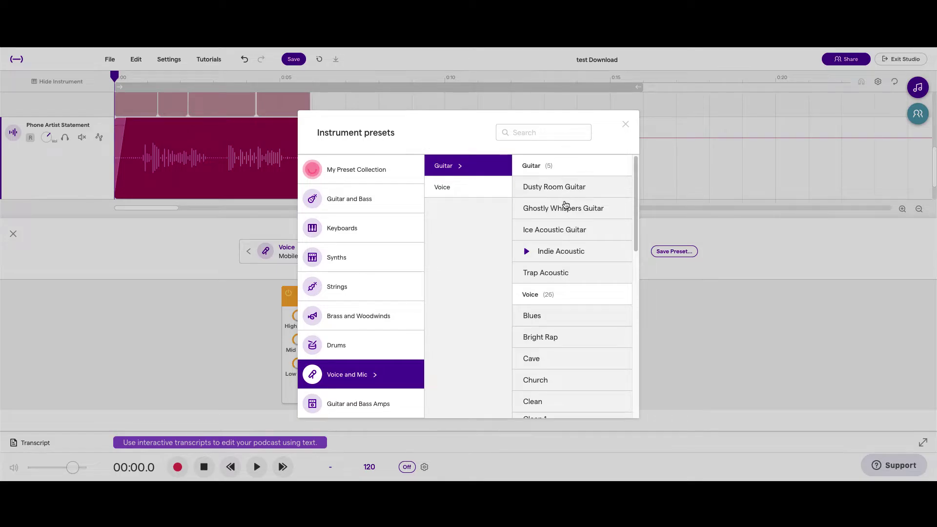
pyautogui.scroll(-1, 565, 205)
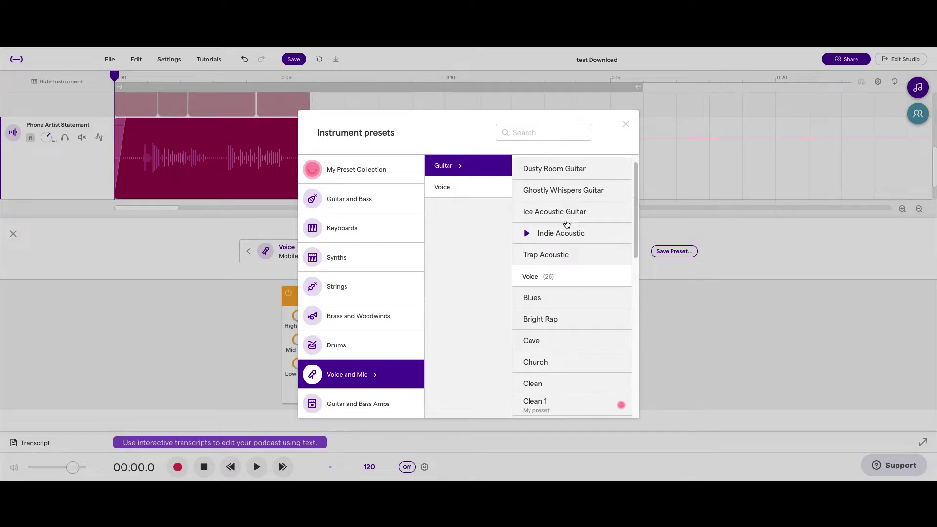
pyautogui.click(626, 125)
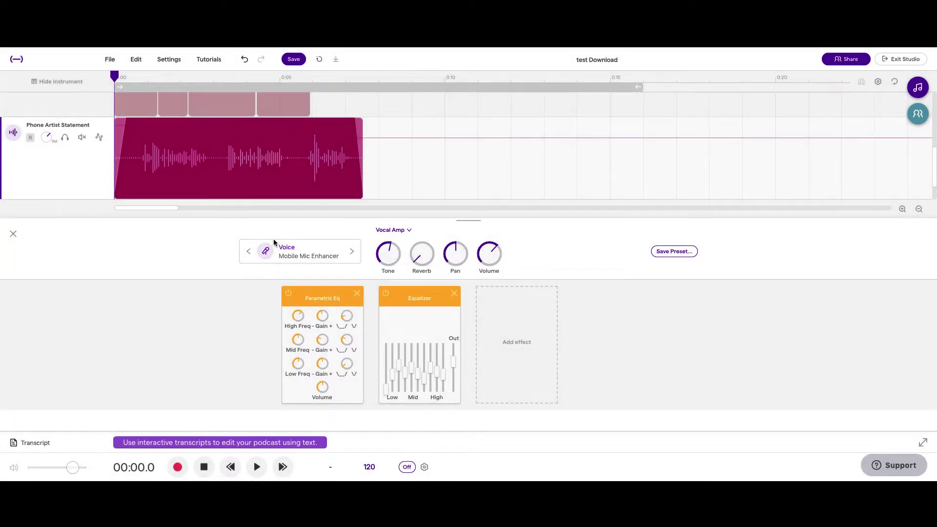
# Listen to the recording from the start with the reverb removed.
pyautogui.moveTo(116, 80)
pyautogui.mouseDown()
pyautogui.moveTo(124, 83)
pyautogui.moveTo(116, 81)
pyautogui.mouseUp()
pyautogui.press('space')
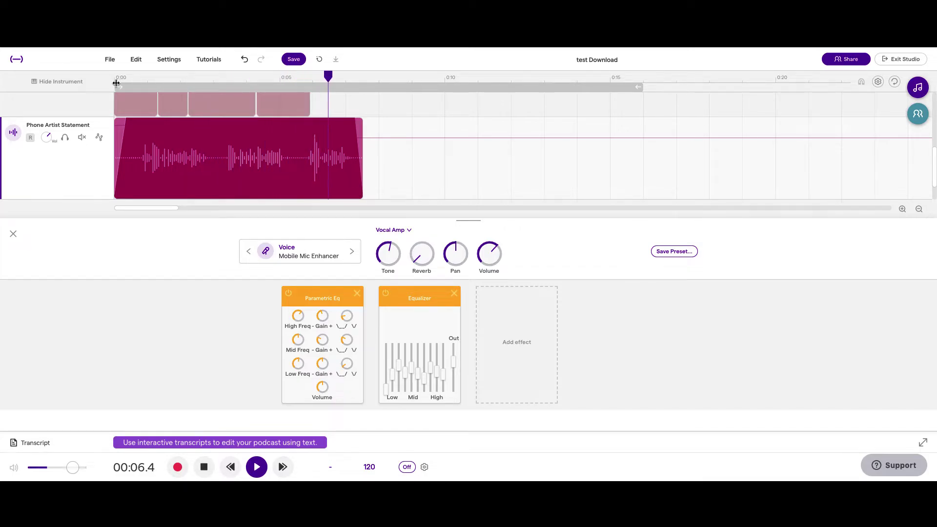
# Trim the silence off the beginning of the Phone Artist Statement clip and move the clip back to 0:00.
pyautogui.moveTo(137, 137)
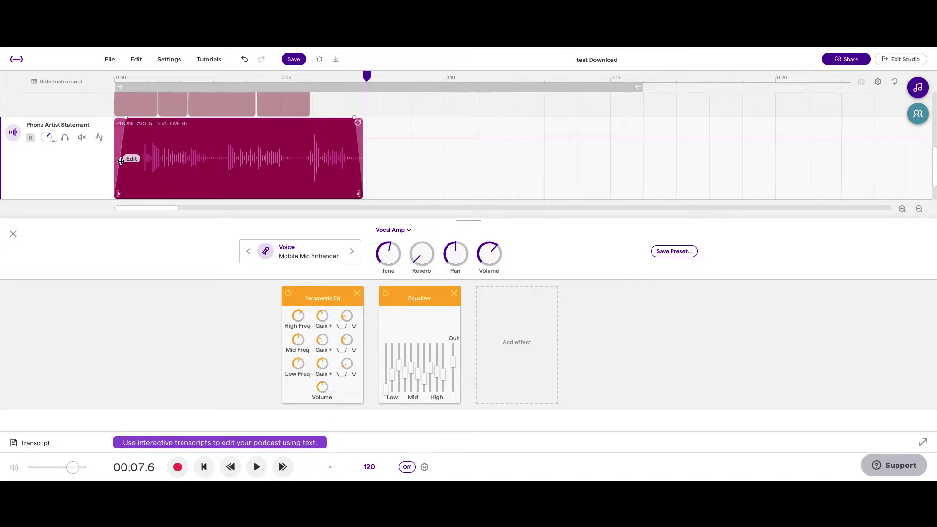
pyautogui.click(119, 194)
pyautogui.moveTo(123, 194); pyautogui.dragTo(137, 194)
pyautogui.moveTo(207, 184); pyautogui.dragTo(187, 183)
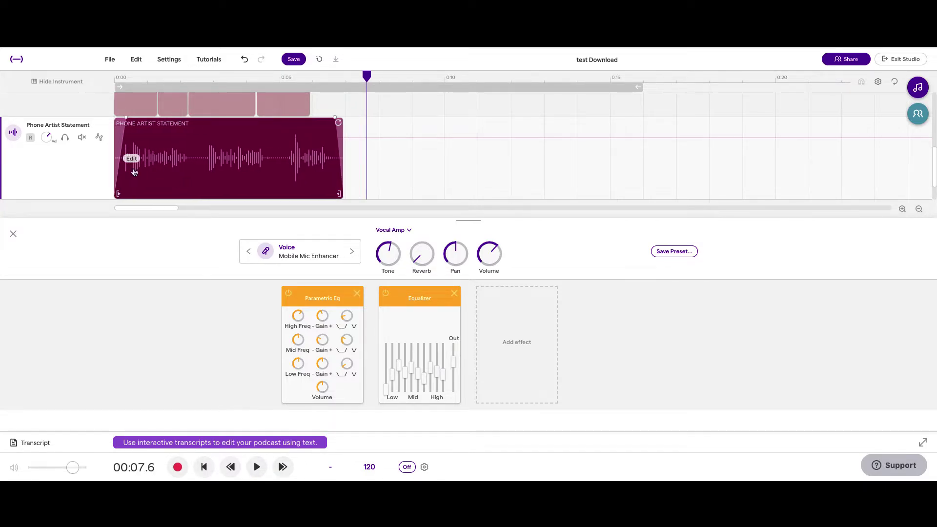
# Listen to the trimmed Phone Artist Statement clip from 0:00 to its end.
pyautogui.click(118, 77)
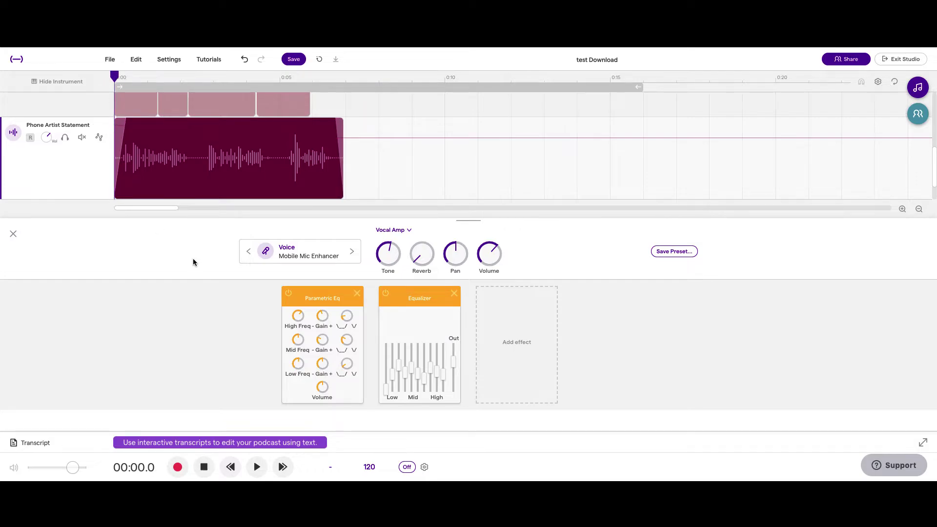
pyautogui.press('space')
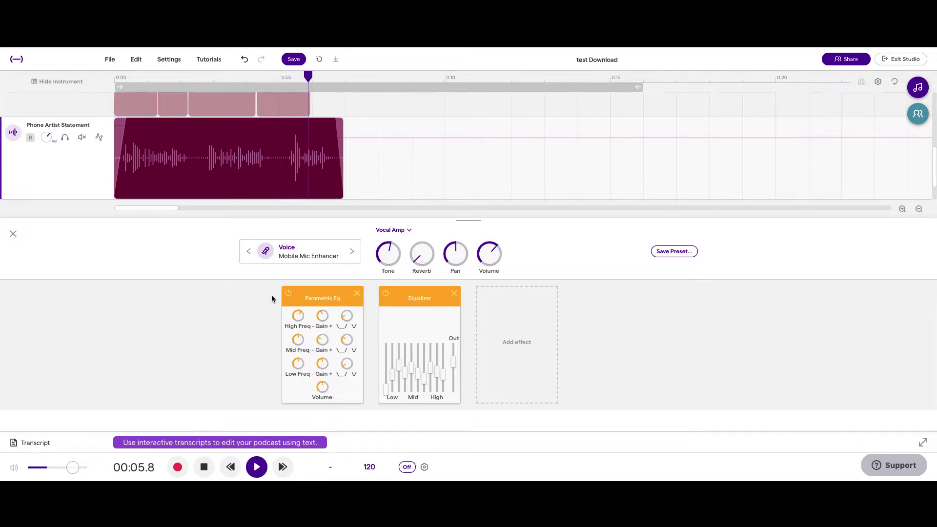
pyautogui.press('space')
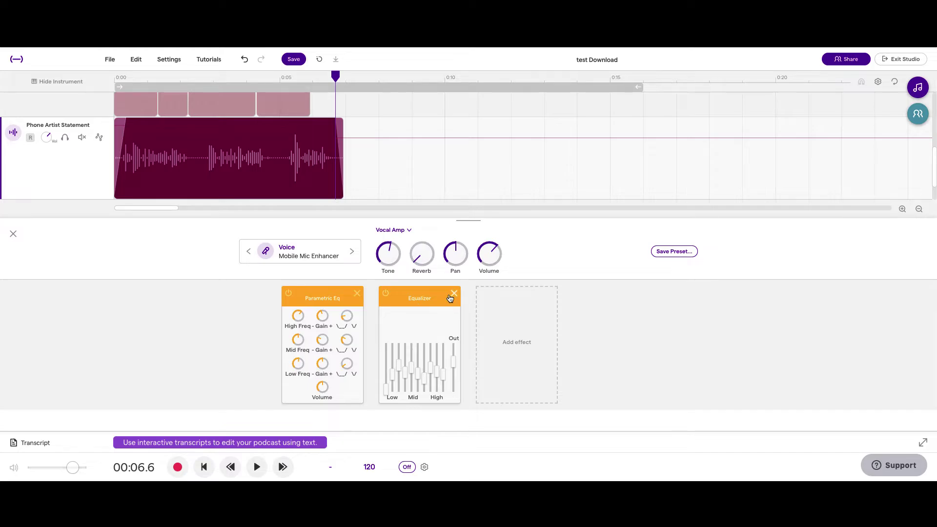
# Apply the Clean 1 voice preset to the Phone Artist Statement track and close the preset browser.
pyautogui.click(319, 257)
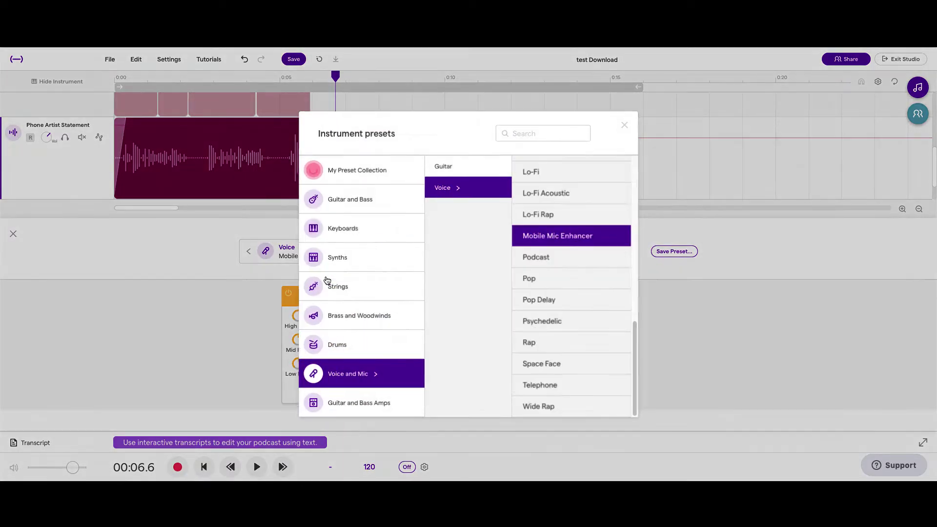
pyautogui.scroll(2, 537, 259)
pyautogui.scroll(6, 540, 266)
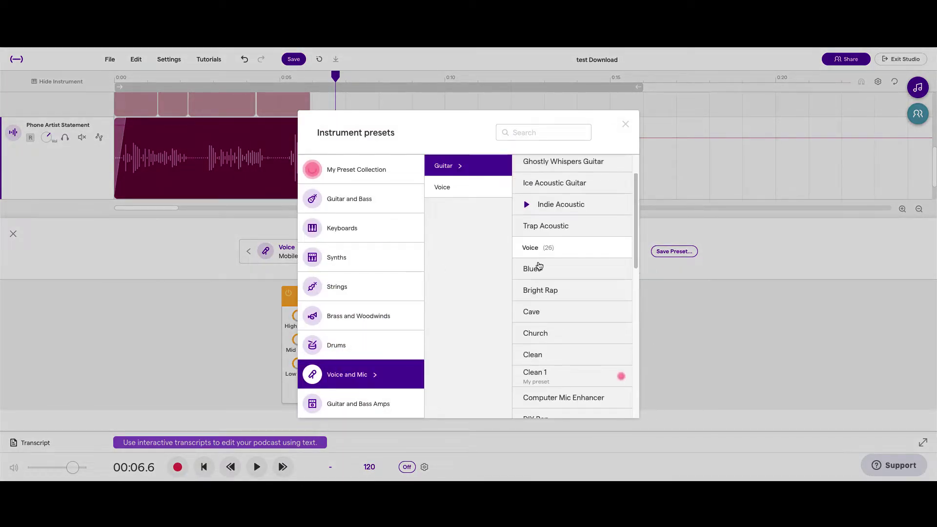
pyautogui.click(545, 386)
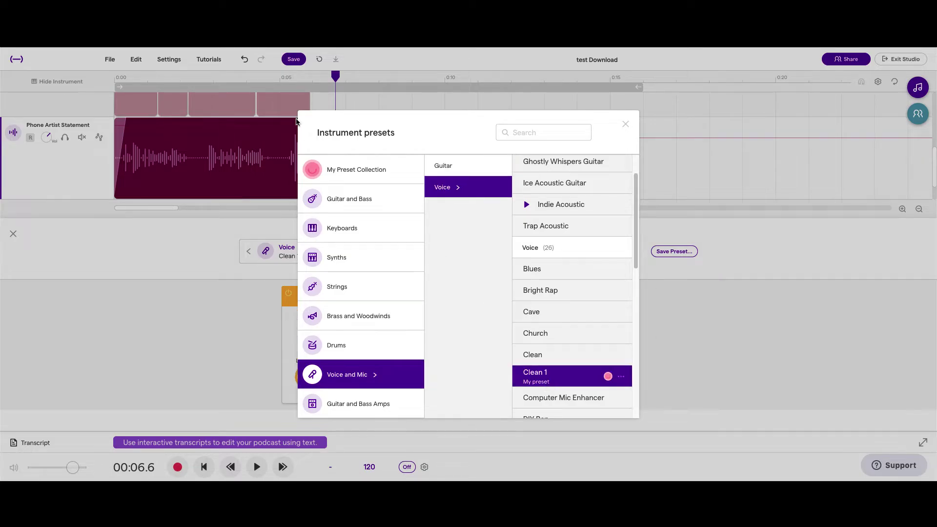
pyautogui.scroll(-1, 566, 317)
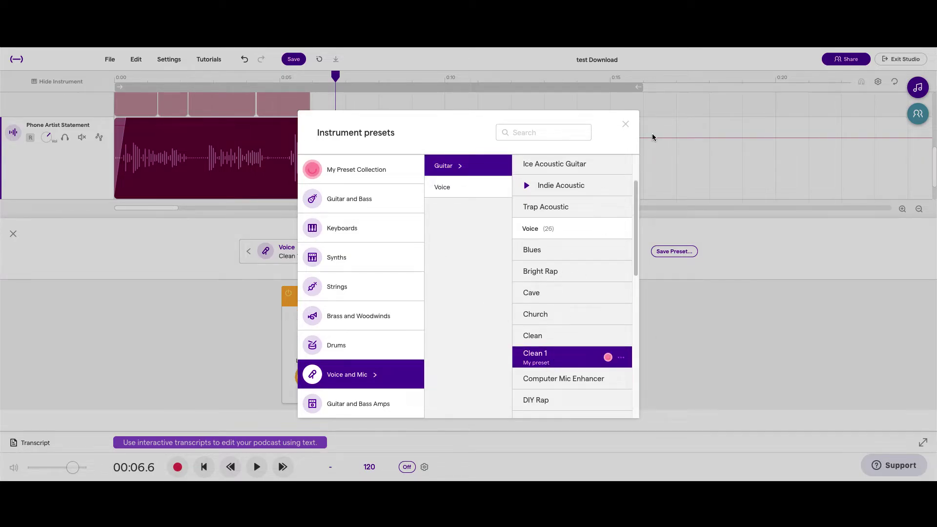
pyautogui.click(624, 125)
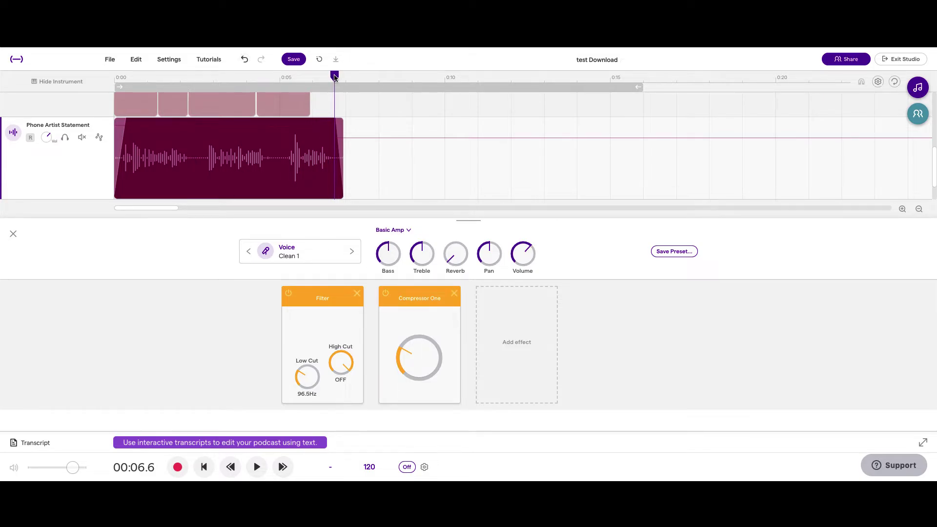
# Listen to the clip from the start with the Clean 1 preset and view the available amp types.
pyautogui.moveTo(335, 76); pyautogui.dragTo(119, 92)
pyautogui.press('space')
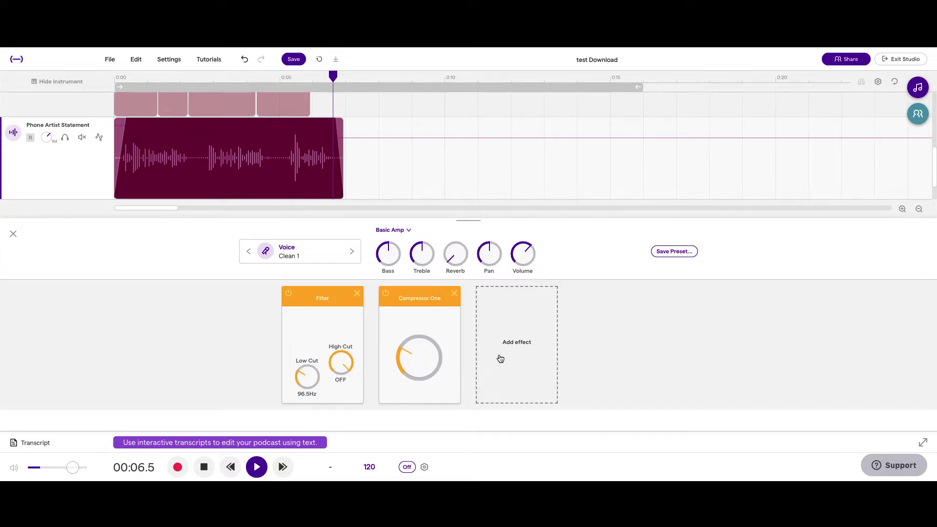
pyautogui.press('space')
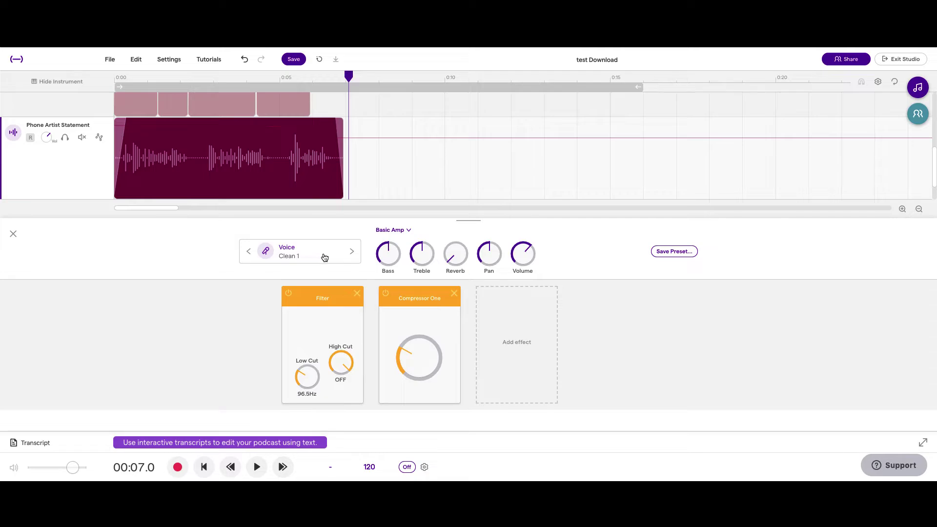
pyautogui.click(393, 230)
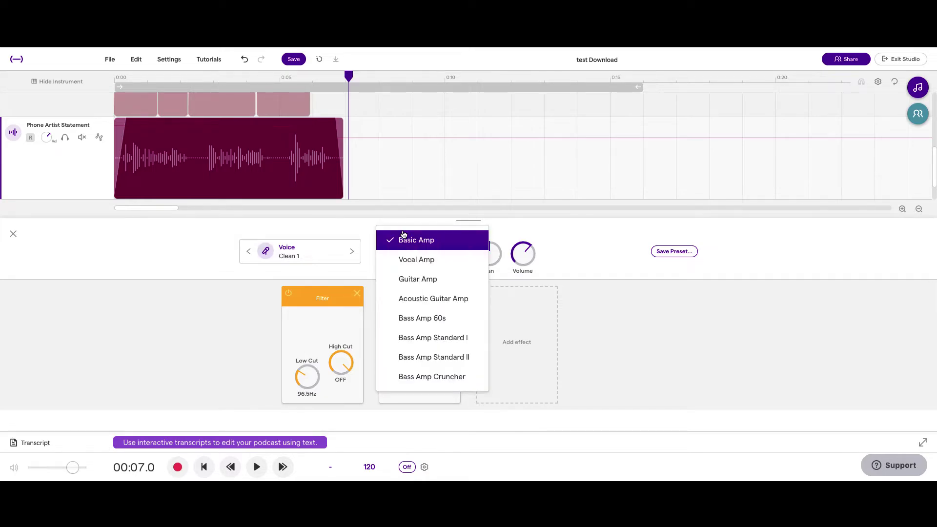
pyautogui.click(564, 232)
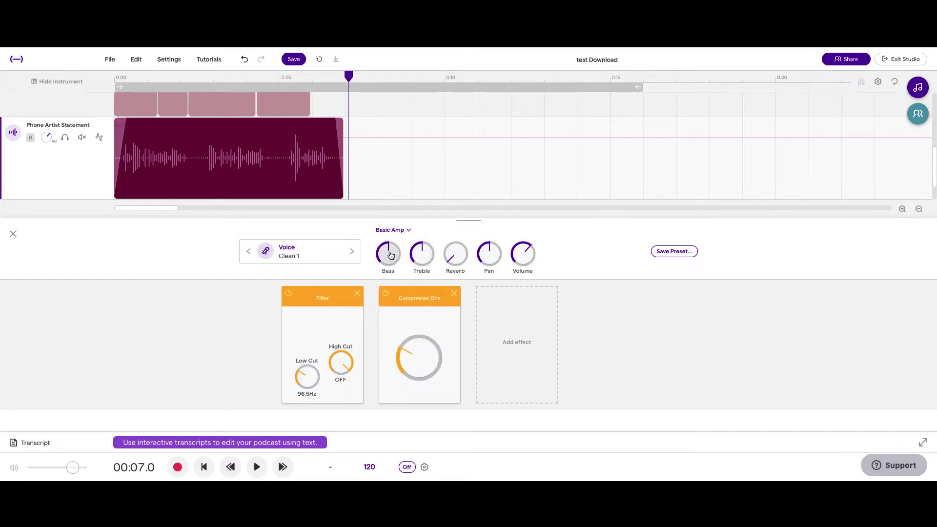
# Play the clip from the start while turning the Basic Amp bass up to its maximum.
pyautogui.press('Return')
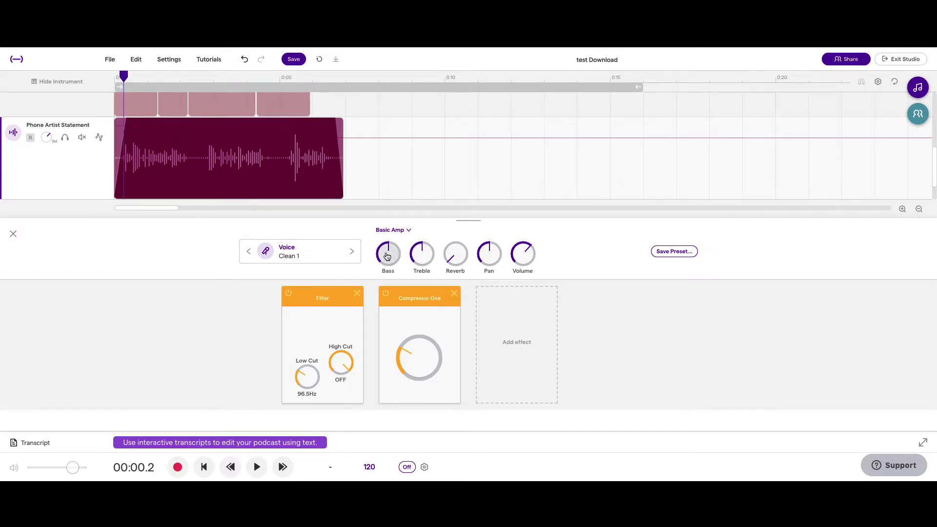
pyautogui.press('space')
pyautogui.moveTo(387, 257); pyautogui.dragTo(382, 196)
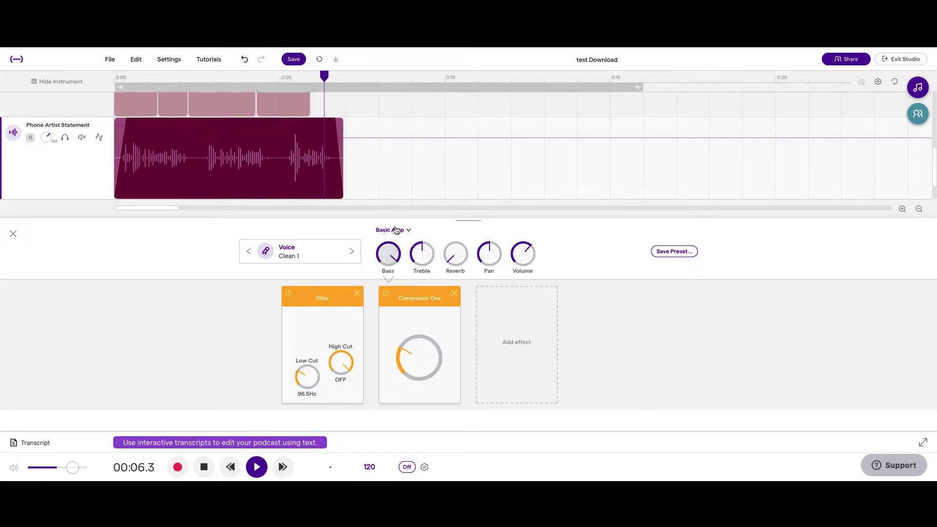
pyautogui.press('space')
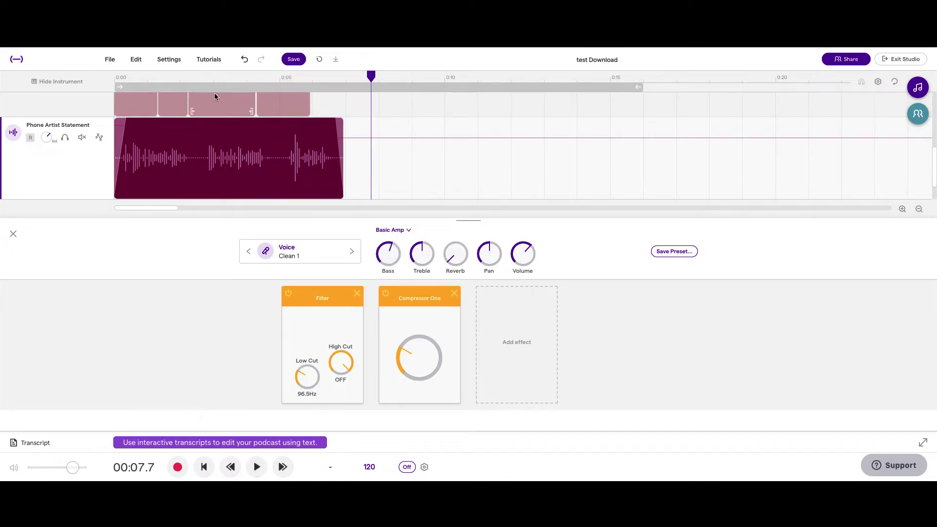
# Replay the clip from the start with the Basic Amp bass turned down to its minimum.
pyautogui.press('Return')
pyautogui.moveTo(388, 256); pyautogui.dragTo(396, 377)
pyautogui.press('space')
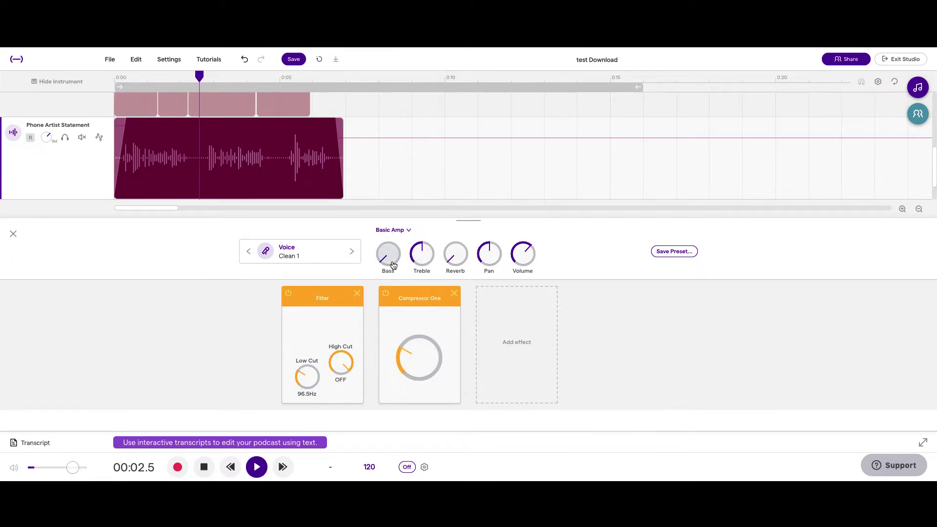
pyautogui.moveTo(397, 268); pyautogui.dragTo(417, 326)
pyautogui.press('space')
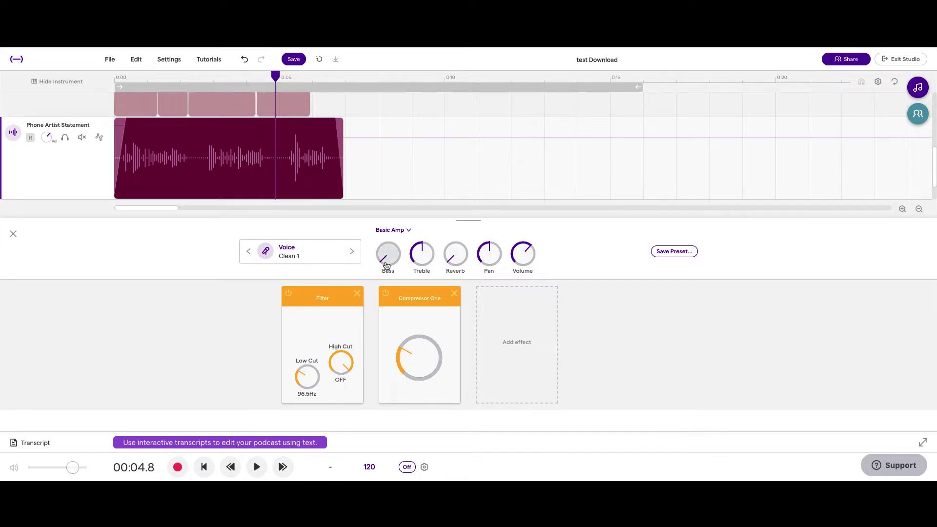
# Turn the Basic Amp bass back to its middle setting.
pyautogui.moveTo(386, 265); pyautogui.dragTo(412, 186)
pyautogui.moveTo(385, 259); pyautogui.dragTo(397, 203)
pyautogui.moveTo(392, 252); pyautogui.dragTo(386, 297)
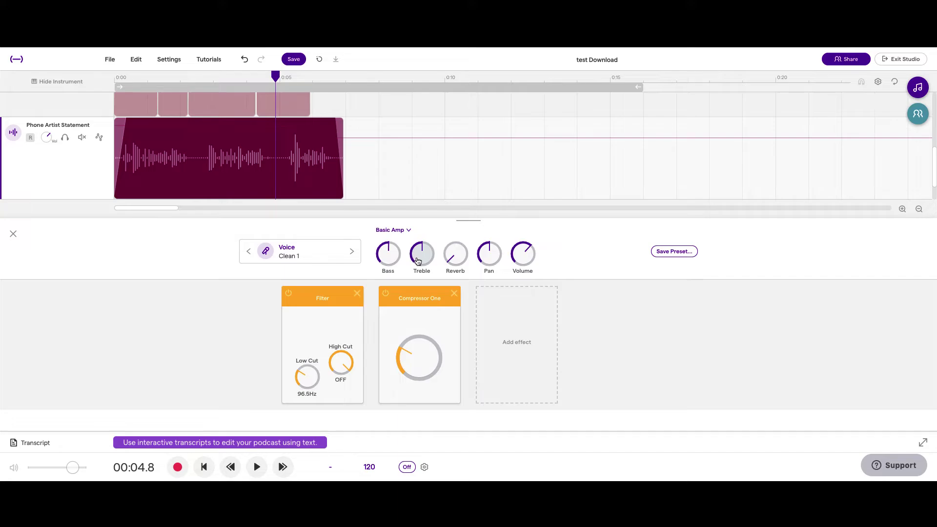
# Play the clip from the start and raise the Basic Amp treble moderately above its middle setting.
pyautogui.click(116, 77)
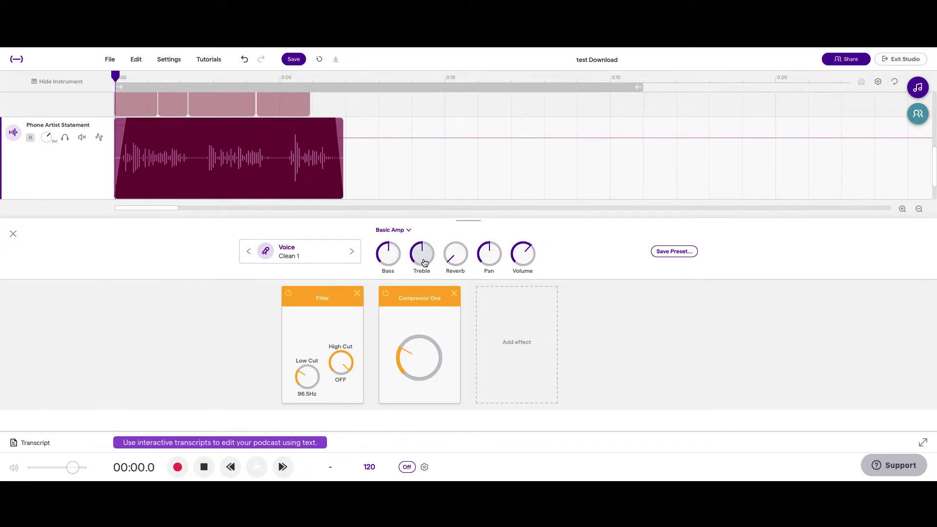
pyautogui.press('space')
pyautogui.moveTo(424, 263); pyautogui.dragTo(405, 212)
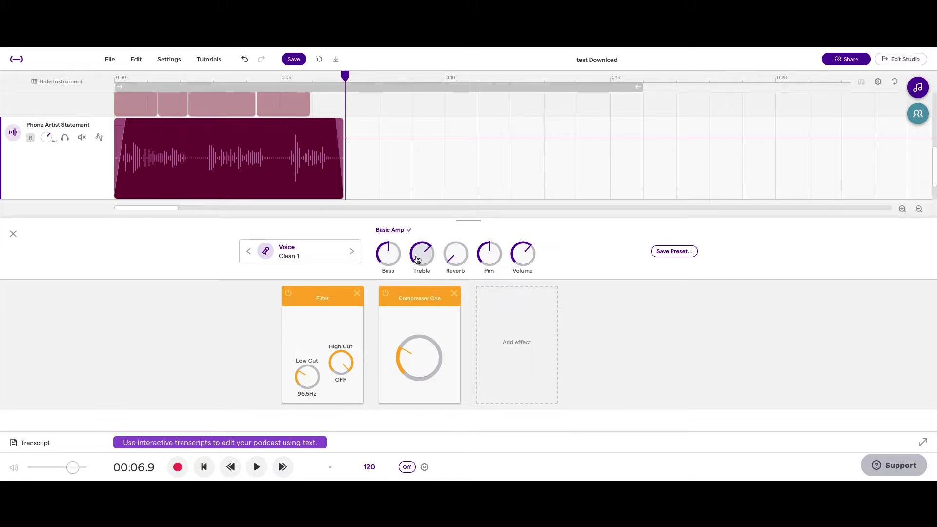
# Play the clip from 0:00 while panning it fully to each side, and return the pan to the centre.
pyautogui.click(137, 80)
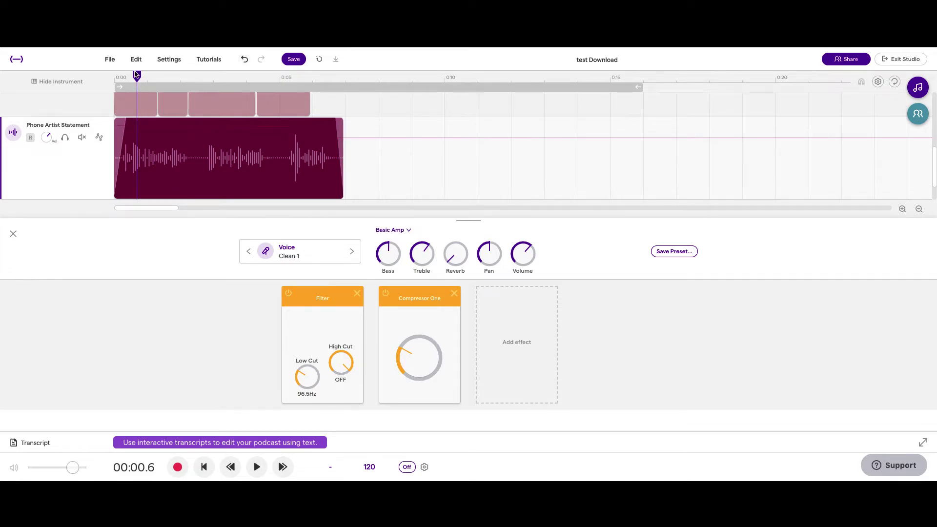
pyautogui.moveTo(136, 76); pyautogui.dragTo(101, 71)
pyautogui.press('space')
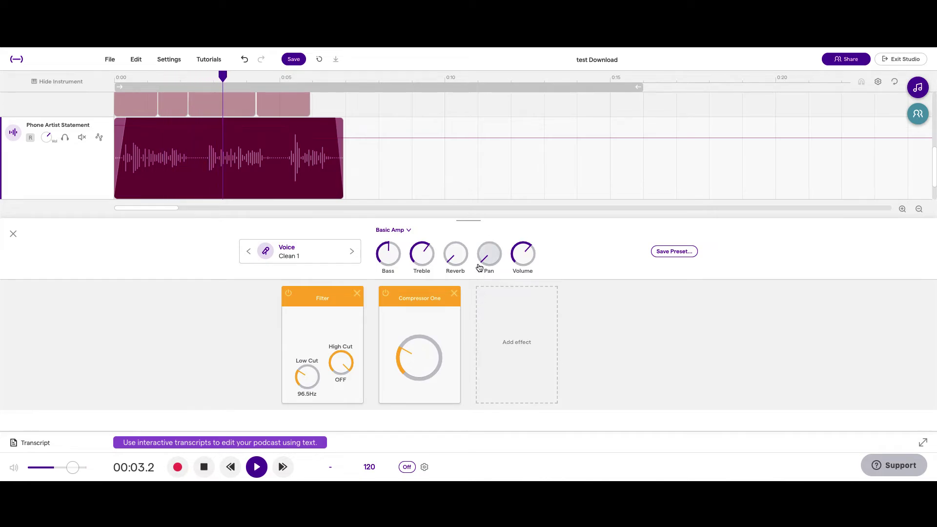
pyautogui.moveTo(490, 263); pyautogui.dragTo(507, 92)
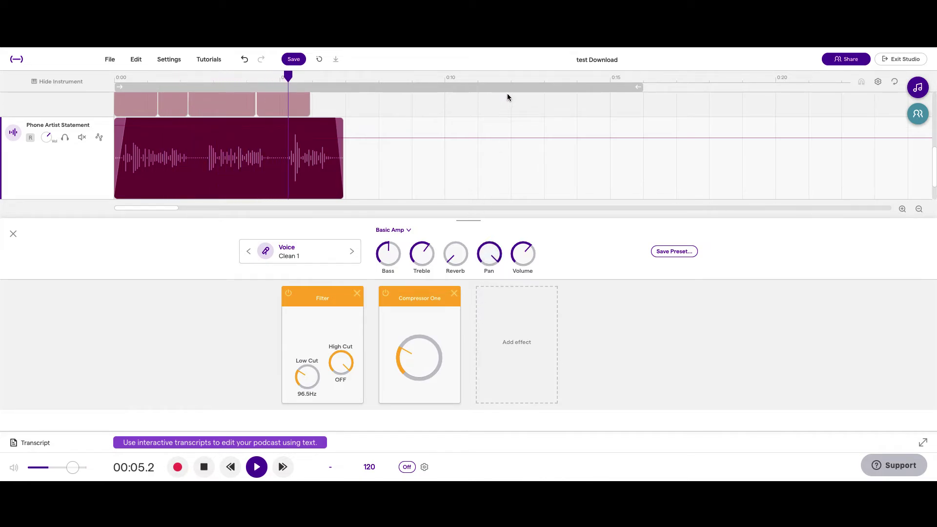
pyautogui.press('space')
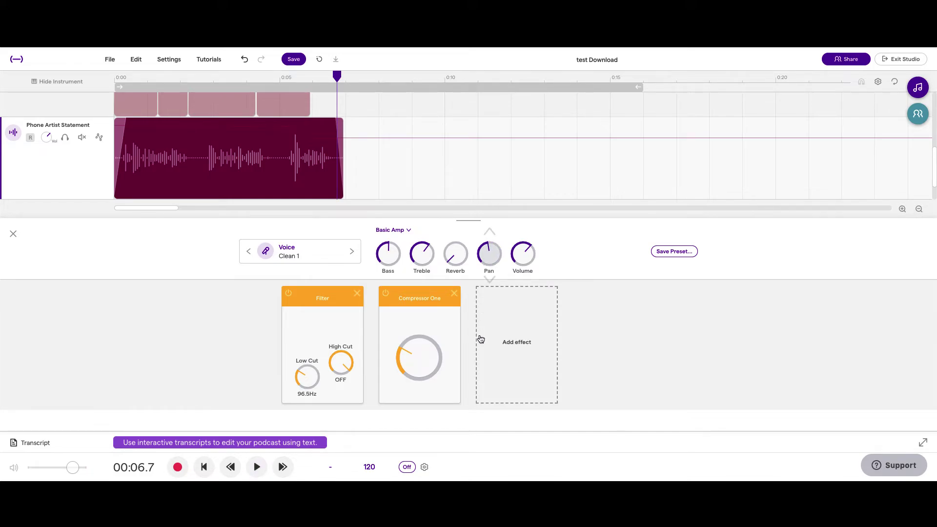
pyautogui.doubleClick(486, 264)
pyautogui.click(242, 61)
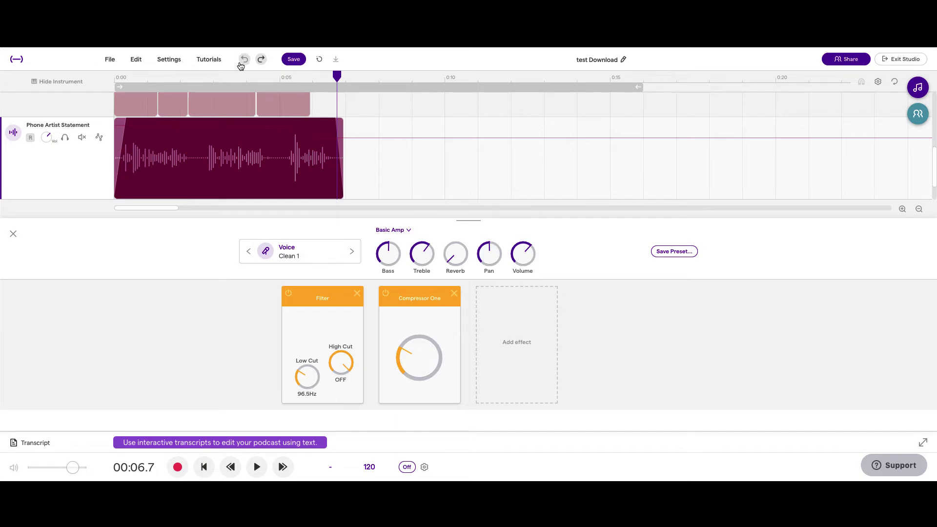
# Lower the amp volume very slightly and listen to the clip from near the start.
pyautogui.click(526, 261)
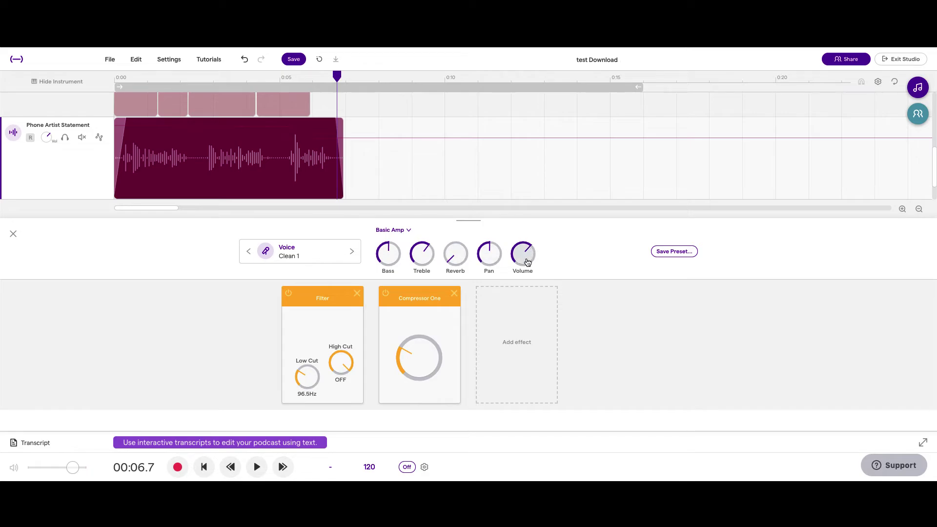
pyautogui.moveTo(527, 262); pyautogui.dragTo(529, 264)
pyautogui.click(123, 81)
pyautogui.press('space')
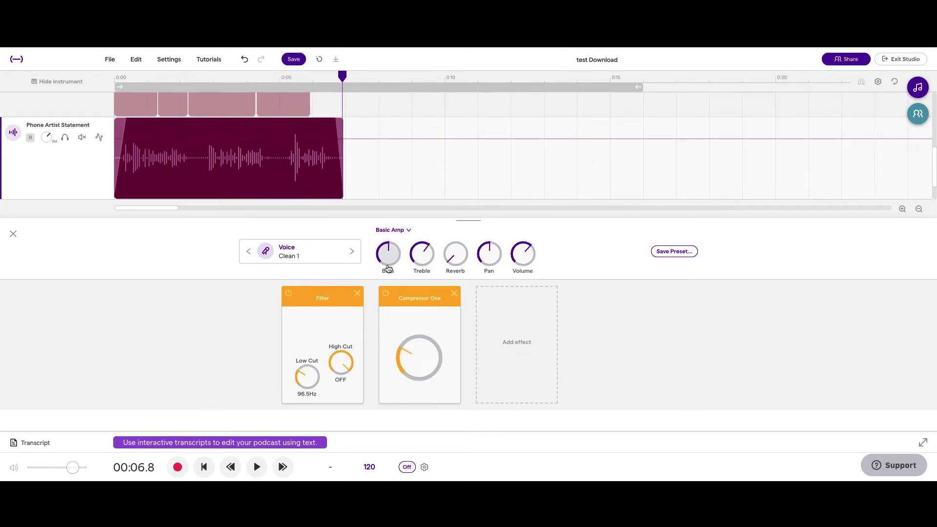
# Switch the track's amp type to Vocal Amp and look over the other amp types without choosing one.
pyautogui.click(407, 233)
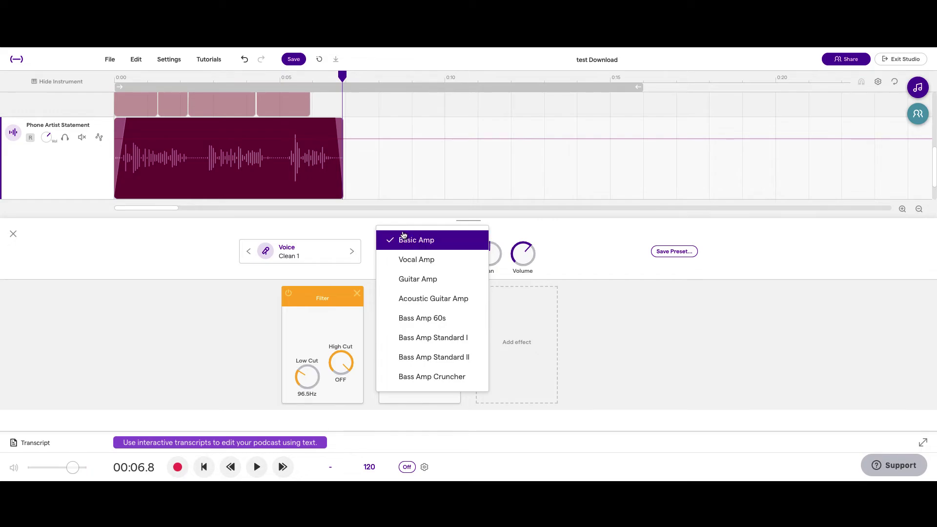
pyautogui.click(439, 259)
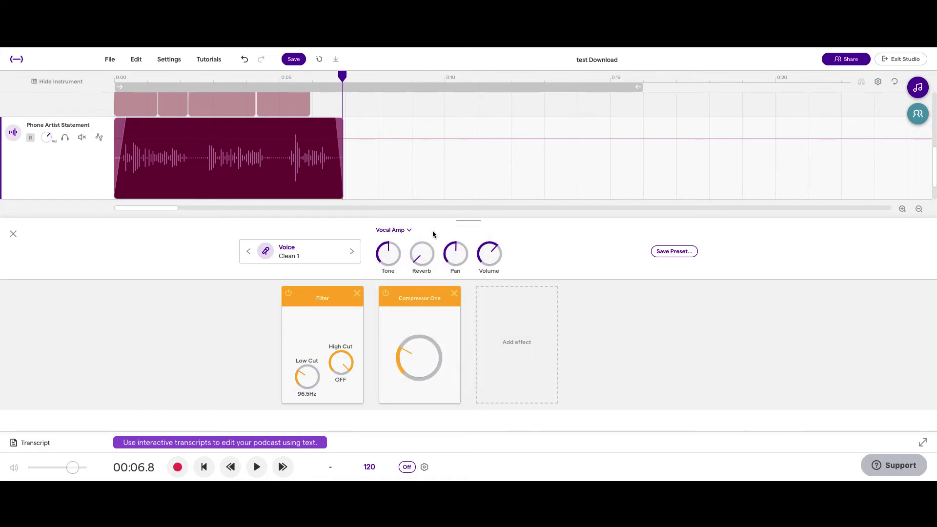
pyautogui.click(405, 231)
pyautogui.click(457, 256)
pyautogui.click(389, 230)
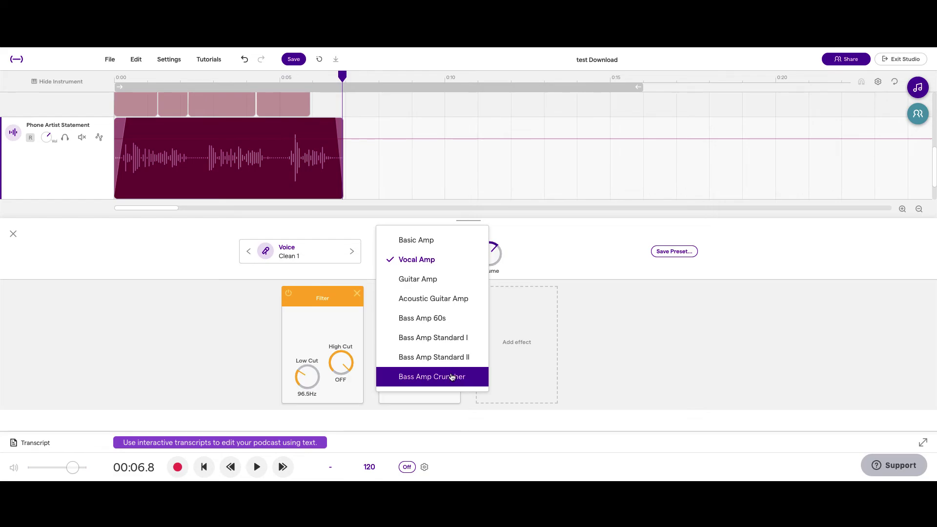
pyautogui.click(530, 302)
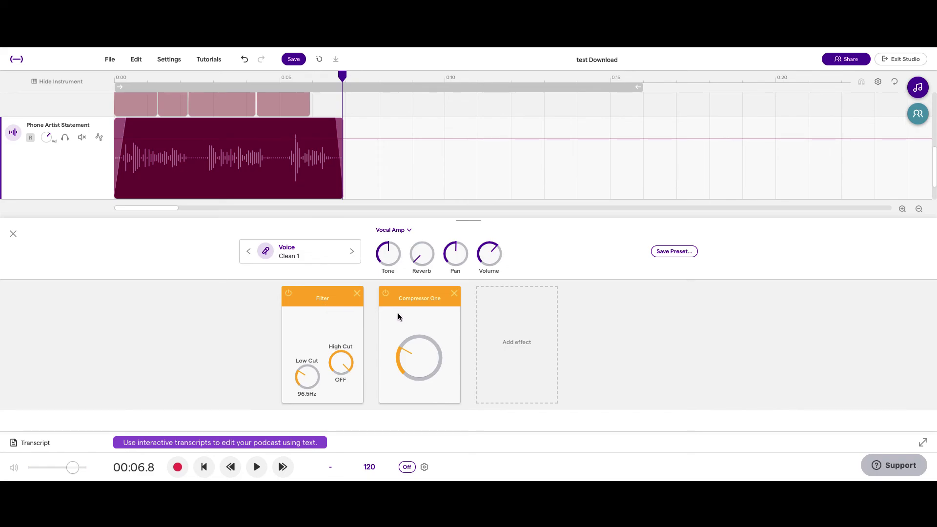
# Open the effect browser to add another effect after Compressor One.
pyautogui.click(529, 345)
pyautogui.click(519, 355)
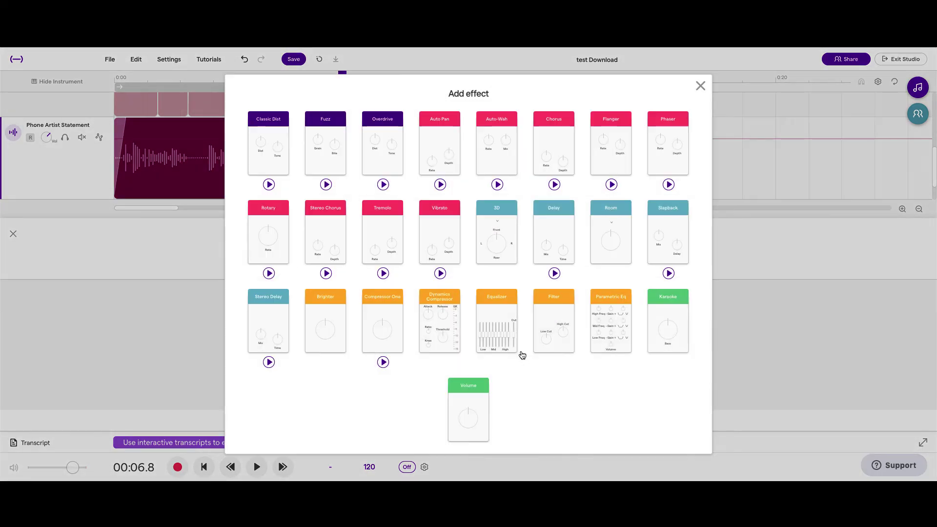